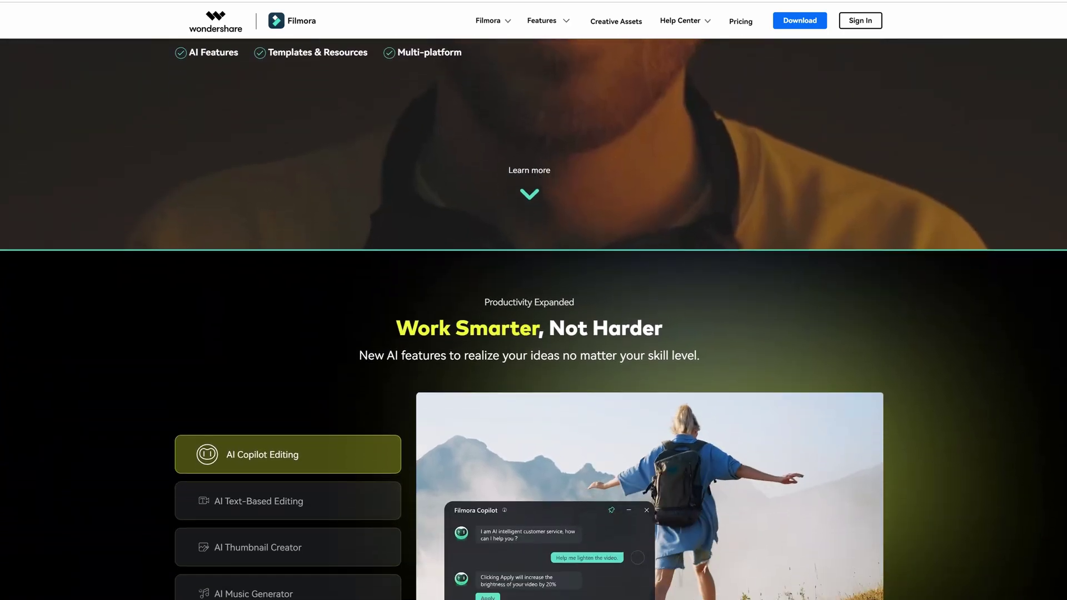
Scroll the Filmora product page down to the 'Enhance Your Videos And Grow Your Brand' section.
scroll(534, 300, "down", 7)
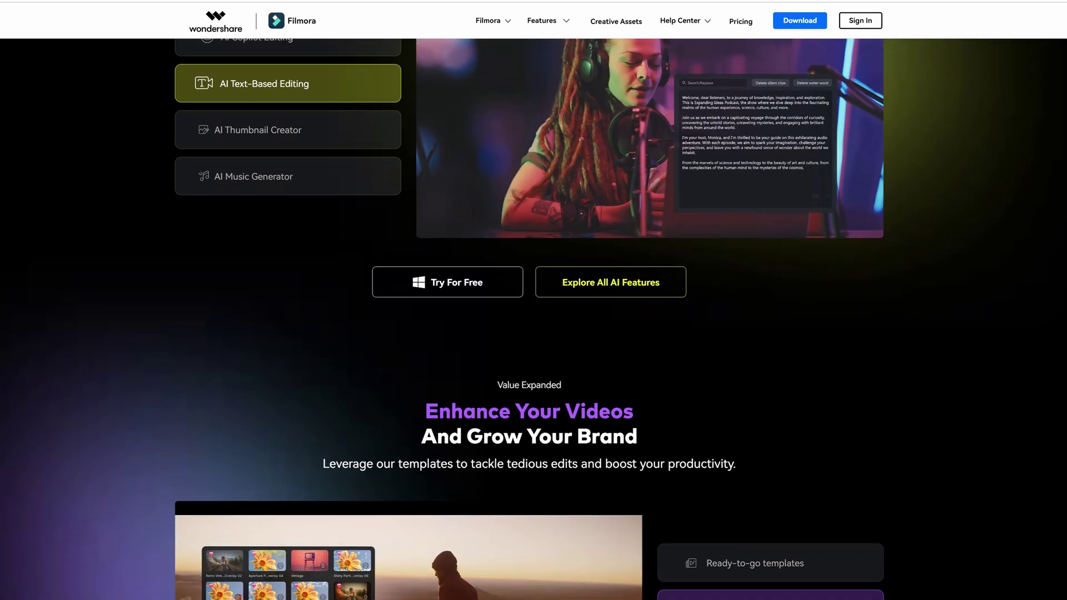
scroll(533, 300, "down", 6)
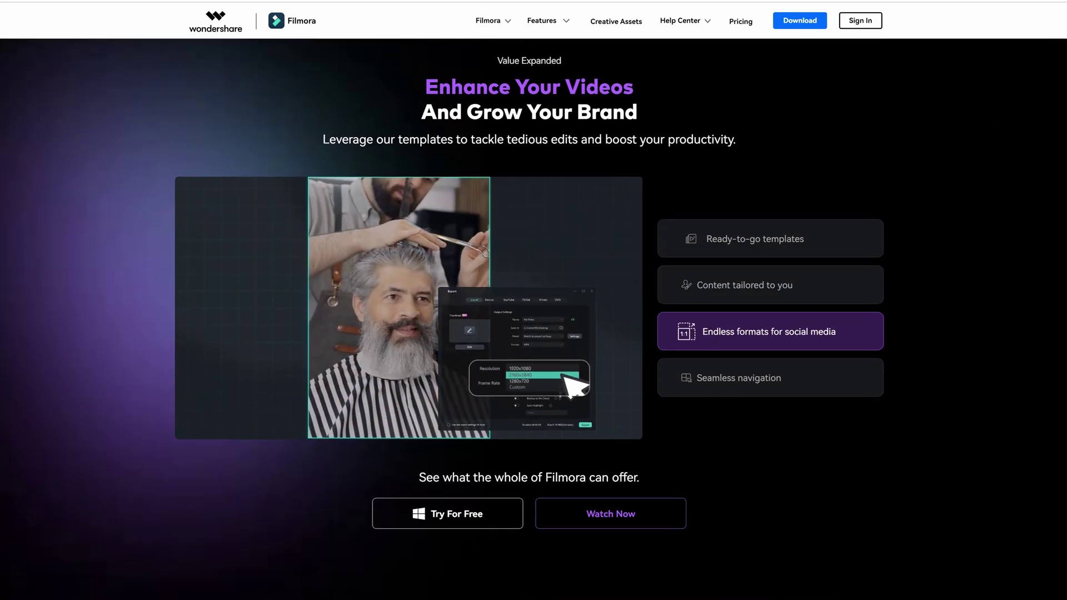
scroll(533, 300, "down", 6)
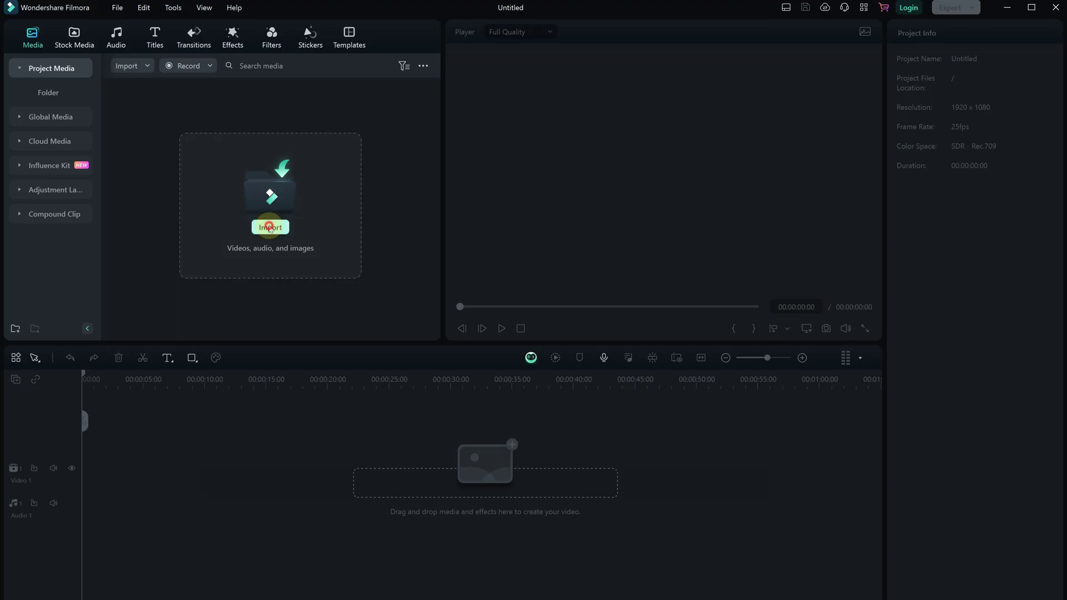
Import C0947, C0956, C8521 and C8518 without proxies onto Video 1, matching project to 3840 x 2160 25fps.
left_click(262, 222)
left_click_drag(67, 149, 247, 95)
left_click(459, 307)
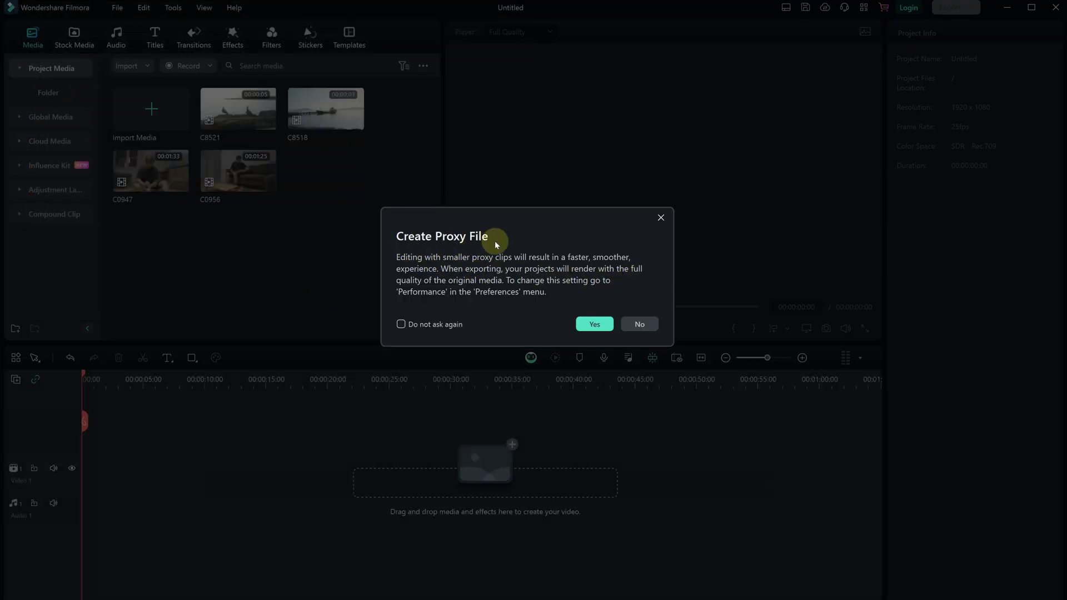
left_click(640, 324)
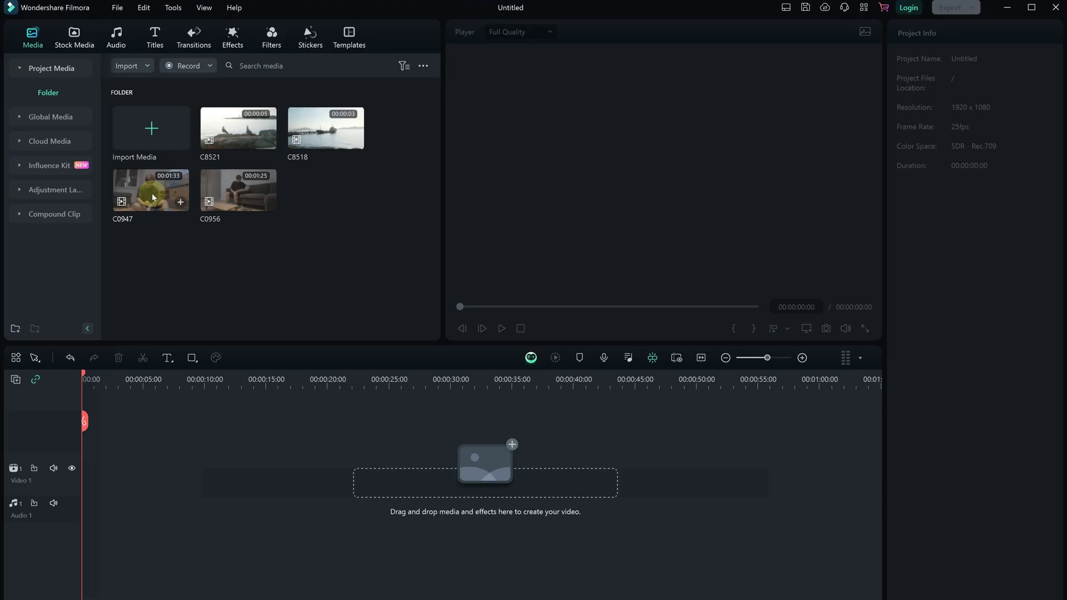
left_click_drag(151, 189, 84, 470)
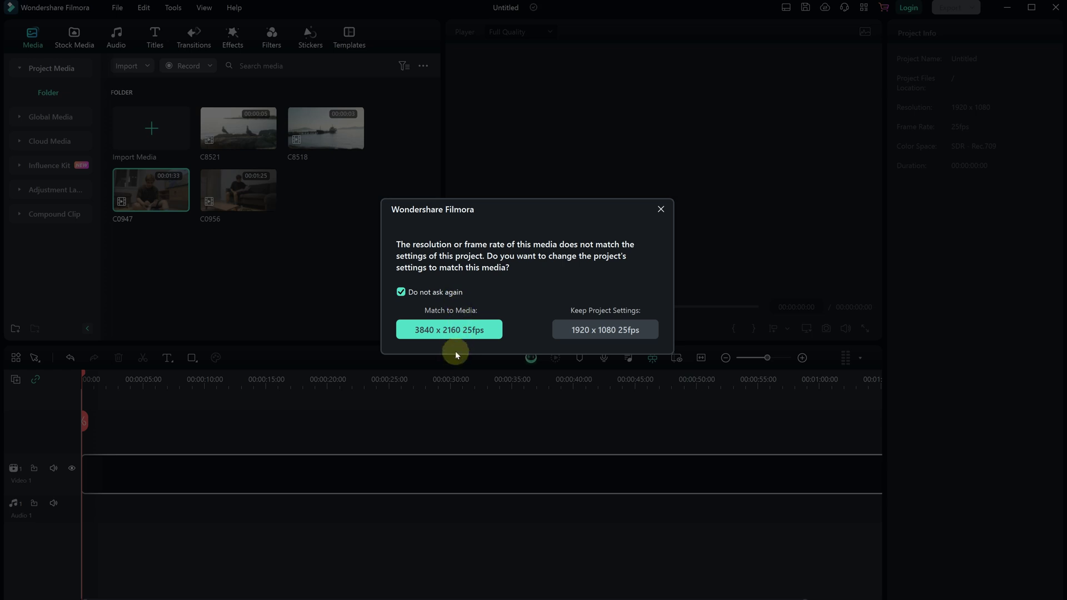
left_click(457, 330)
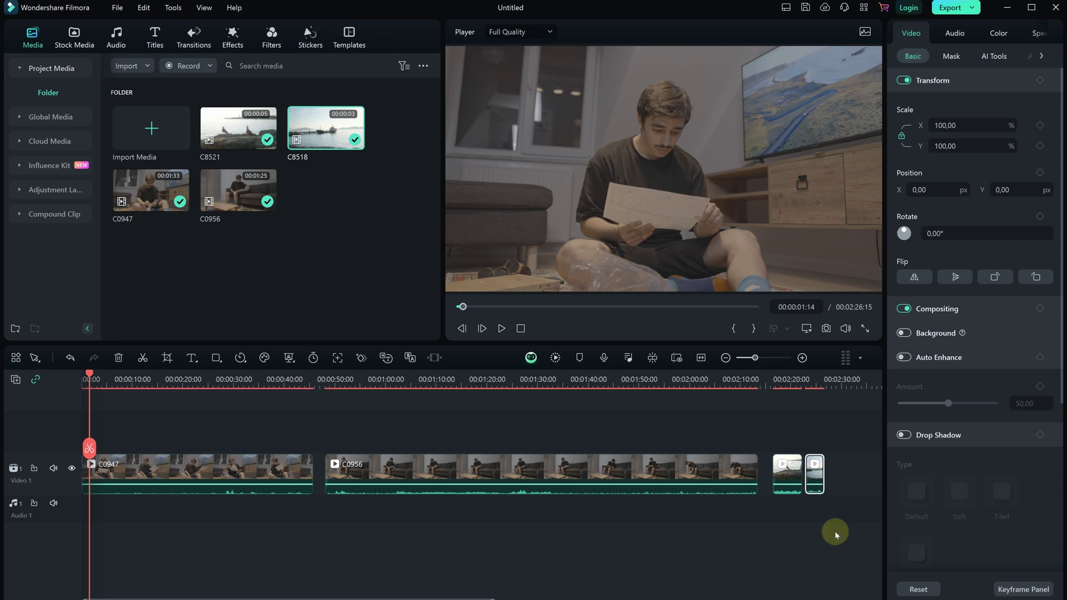
Browse Global Media, then Stock Media's Solid Color and AI Image categories, ending on the Music tracks.
left_click(22, 70)
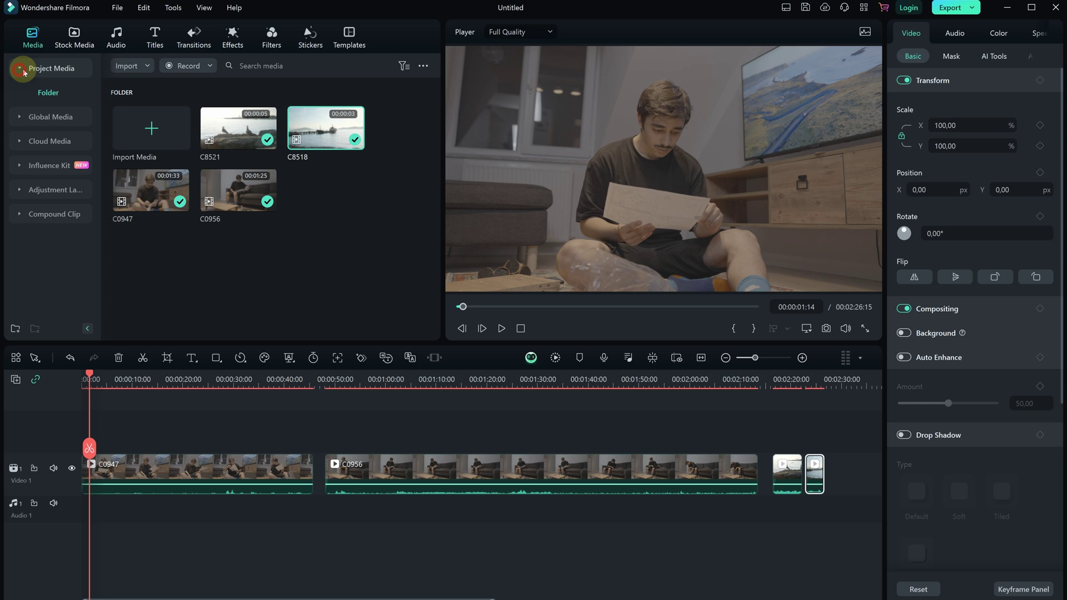
left_click(21, 115)
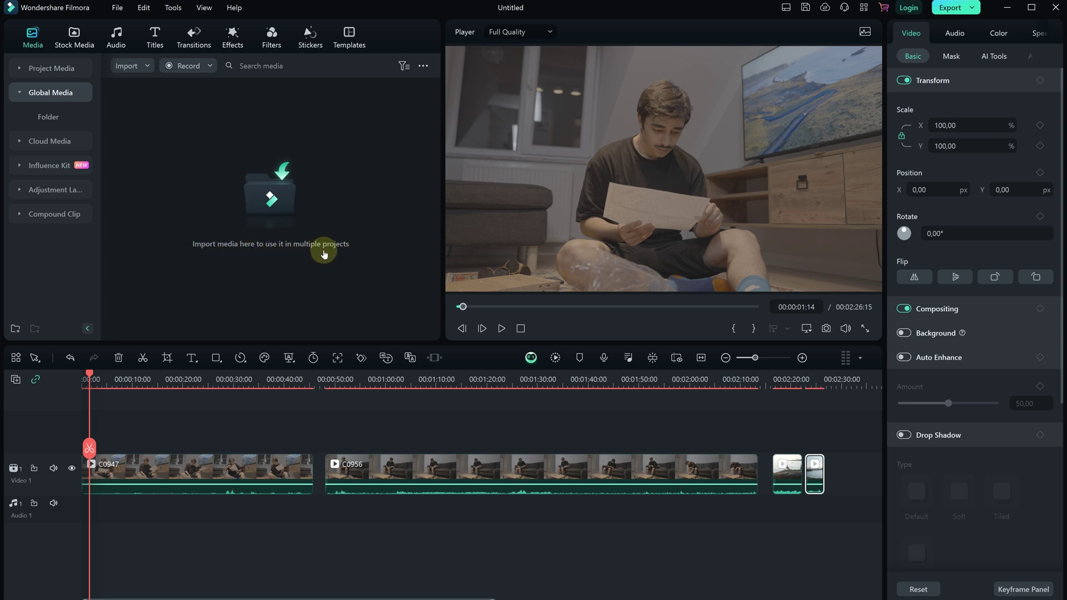
left_click(74, 36)
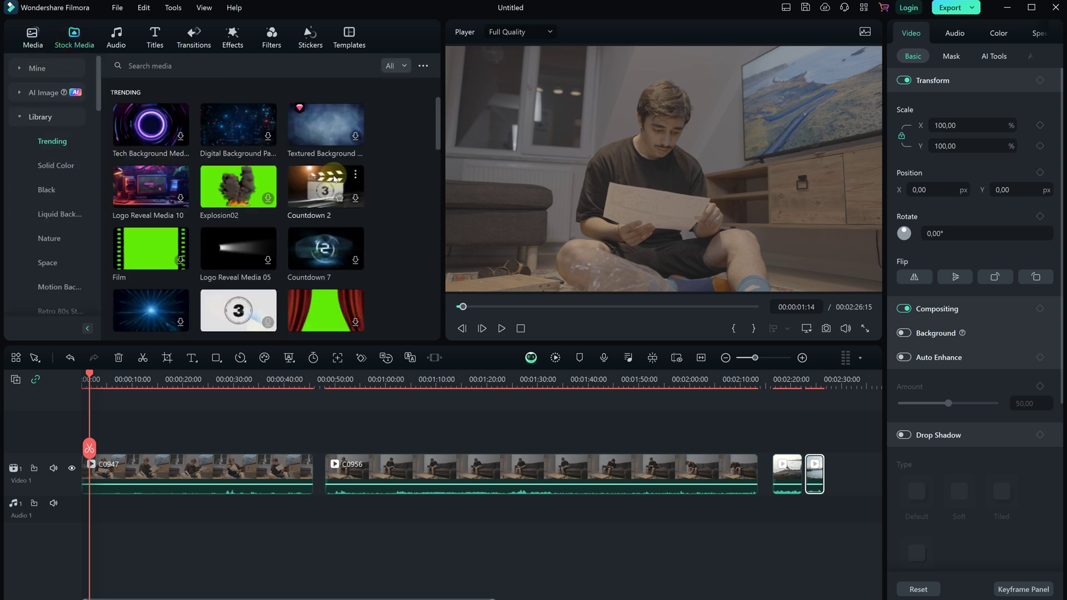
scroll(355, 169, "down", 10)
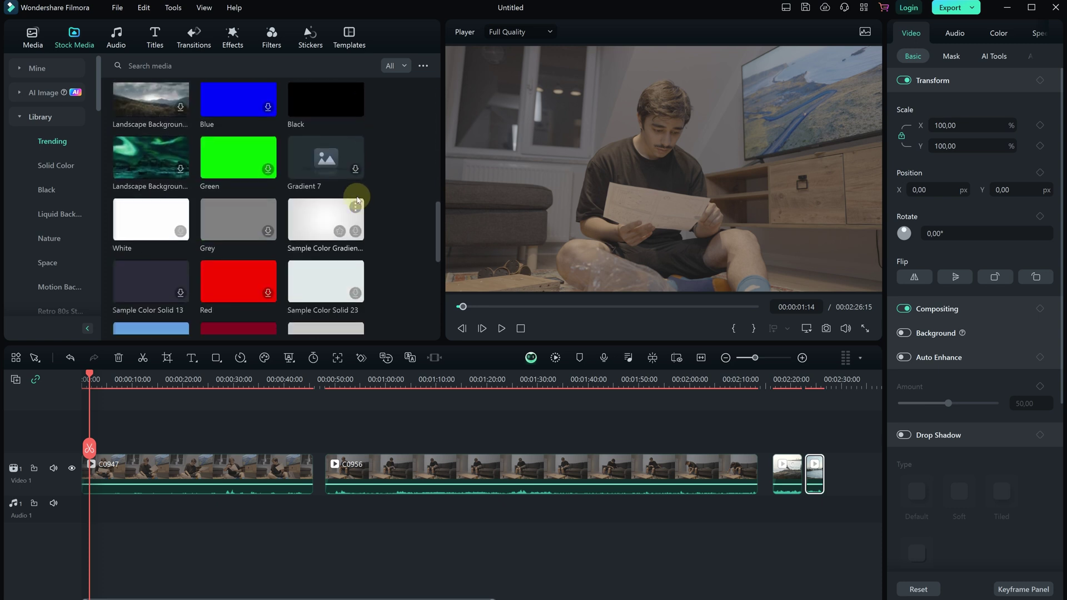
left_click(102, 165)
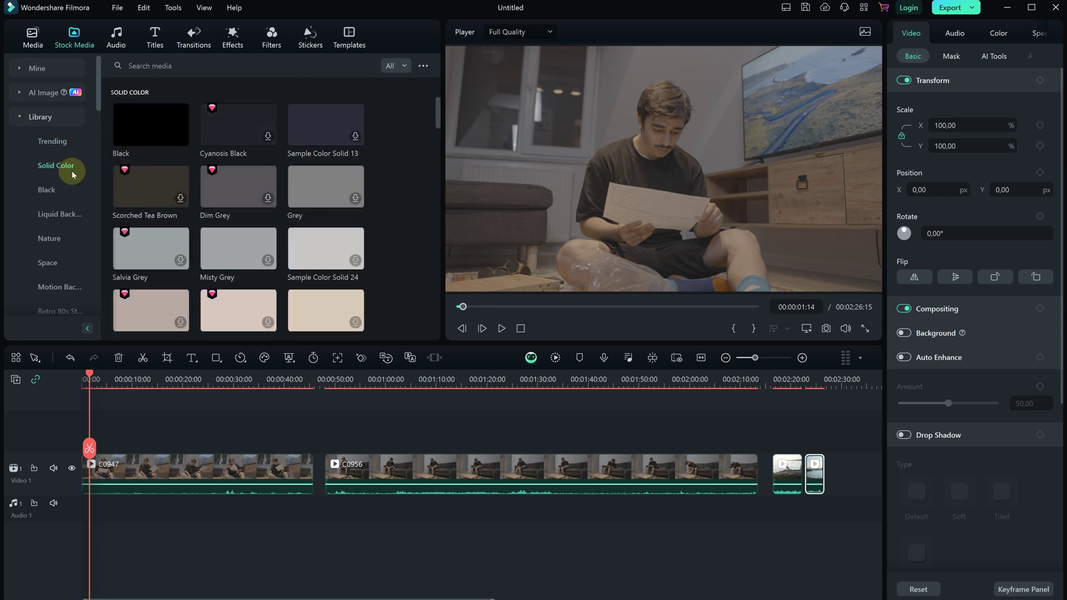
scroll(211, 203, "down", 6)
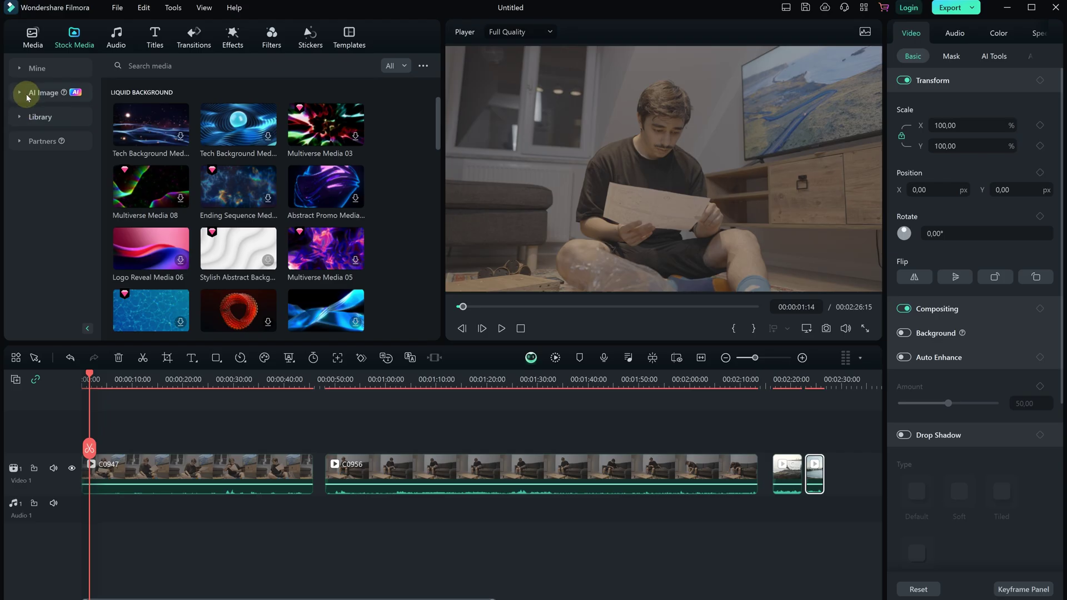
left_click(21, 93)
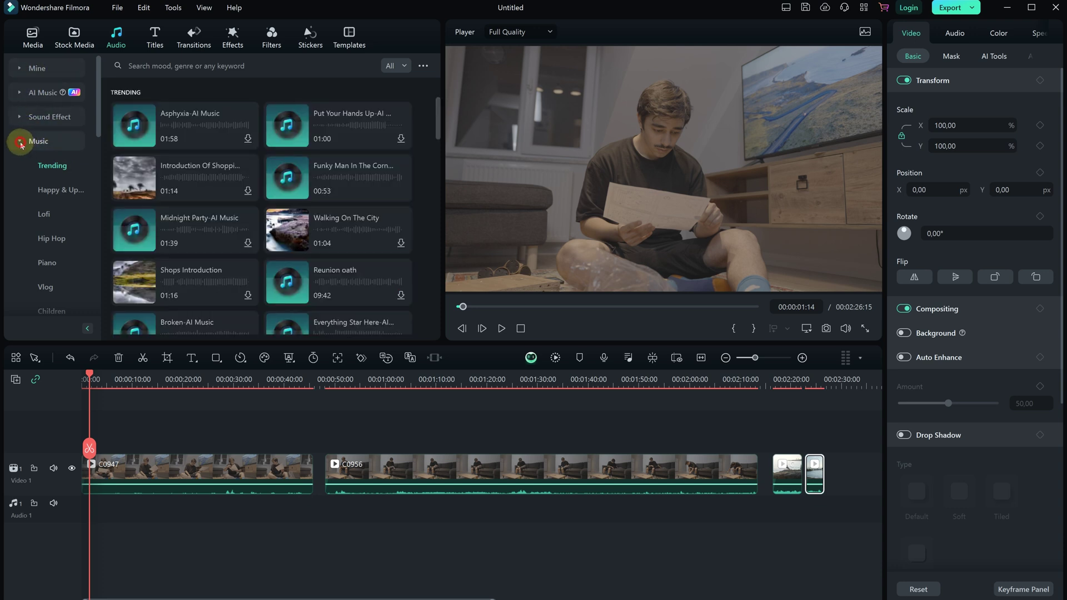
Browse through the Titles and Transitions libraries.
scroll(195, 186, "down", 3)
left_click(155, 38)
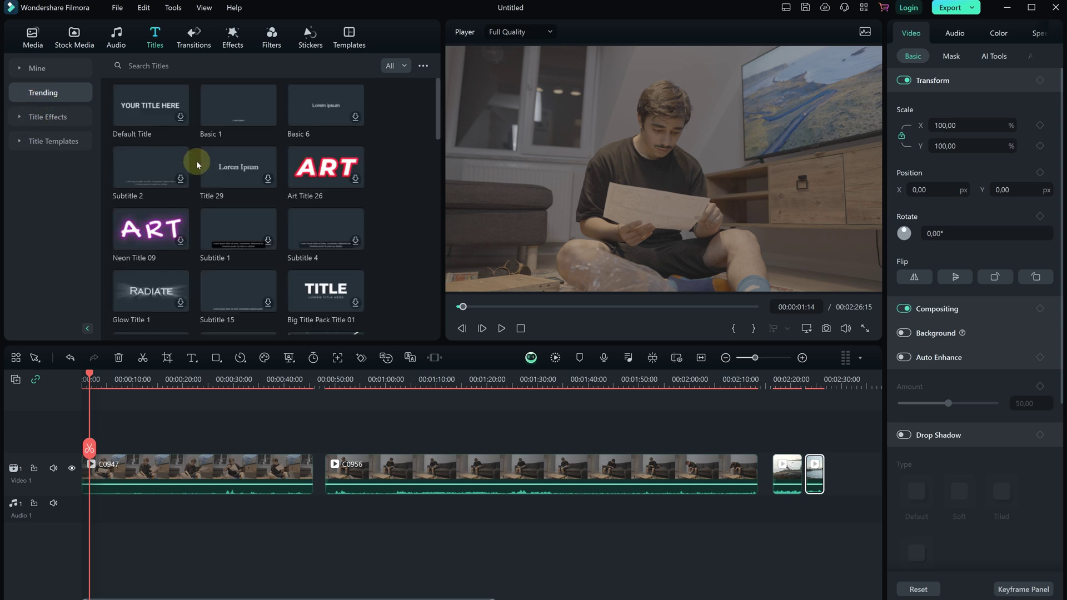
scroll(195, 167, "down", 2)
scroll(195, 167, "up", 2)
left_click(193, 37)
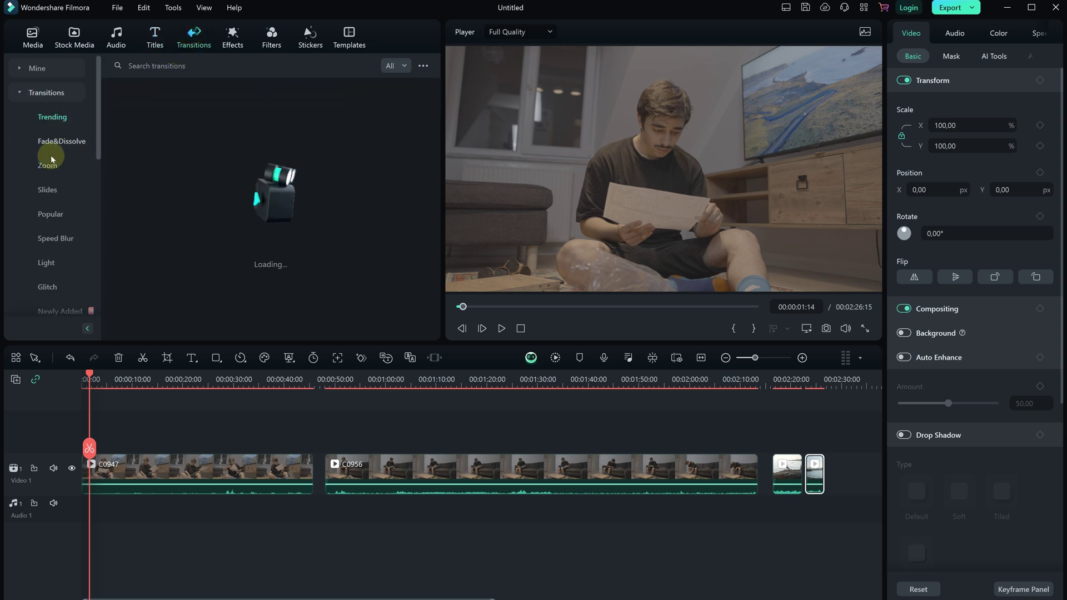
scroll(47, 251, "down", 2)
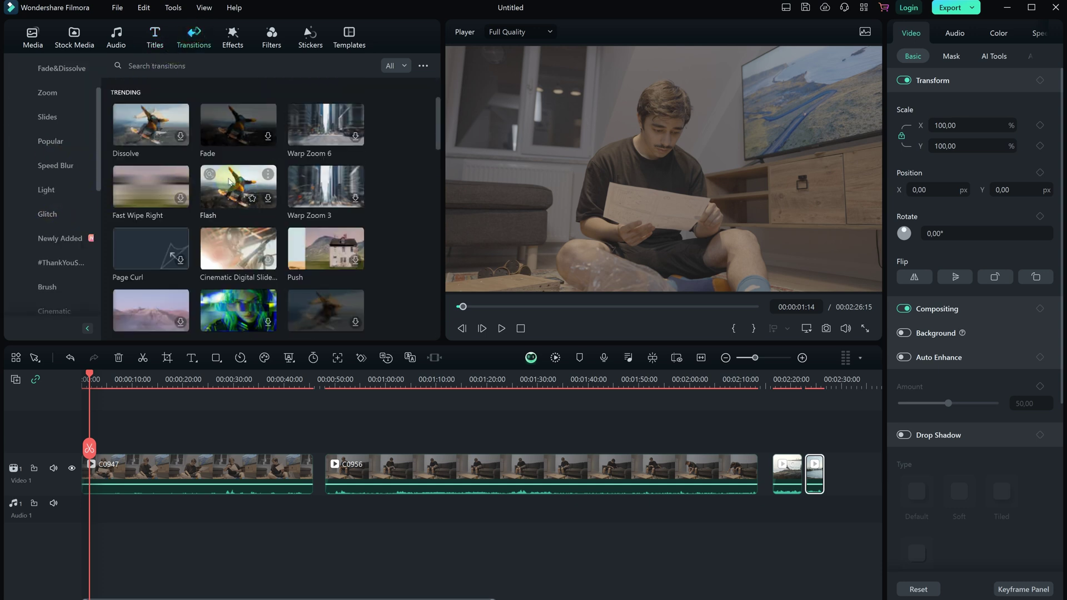
scroll(389, 225, "down", 3)
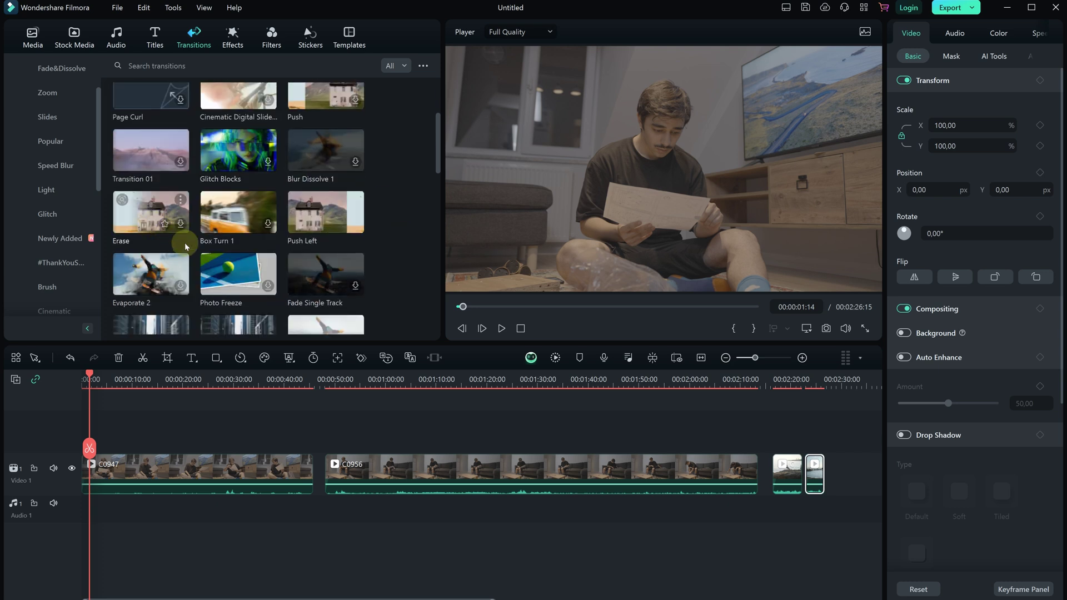
scroll(198, 275, "down", 1)
scroll(198, 275, "up", 4)
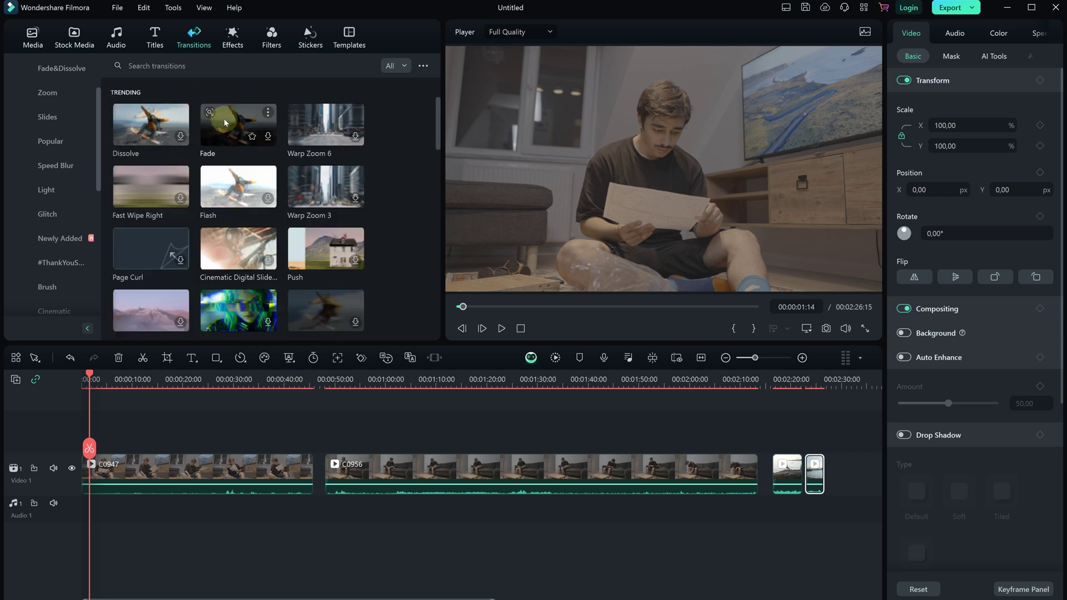
Add tools via Customize Toolbar, then view the Basic and Retro filter categories.
left_click(22, 353)
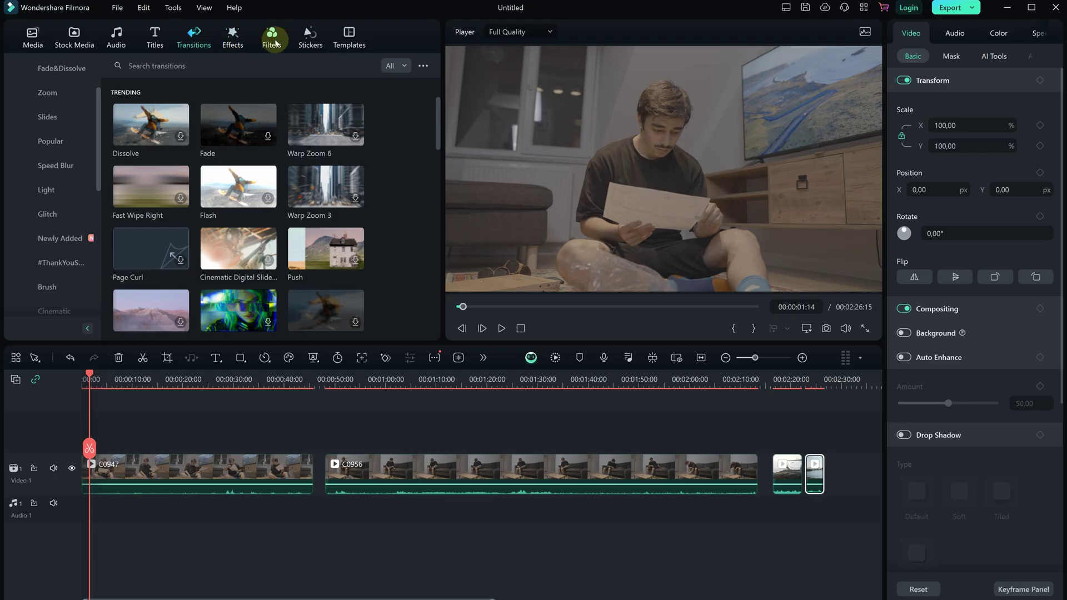
left_click(274, 41)
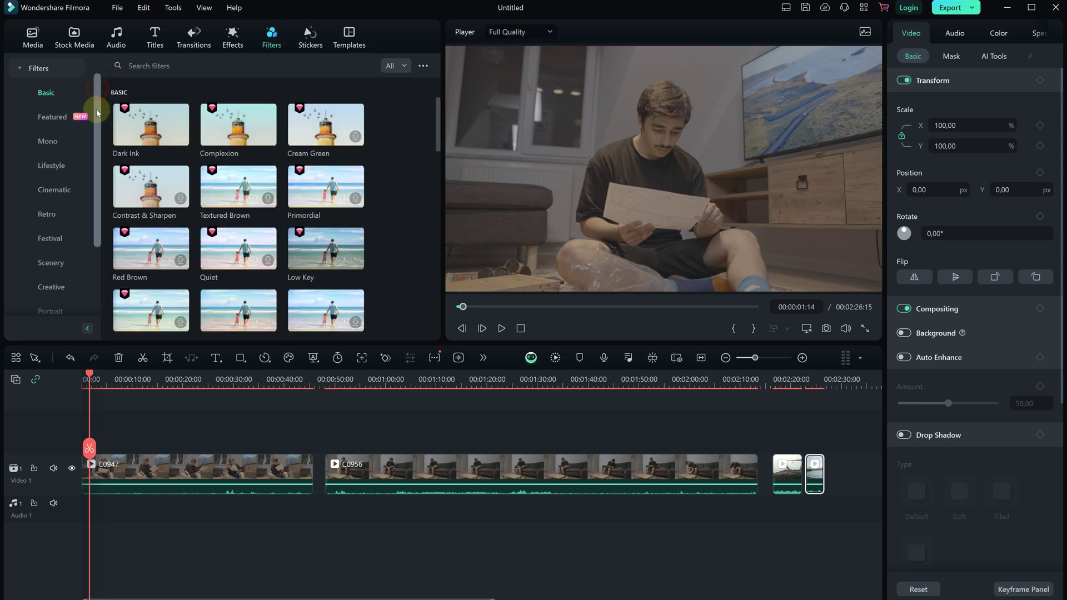
scroll(89, 205, "down", 3)
scroll(97, 228, "up", 3)
left_click(45, 123)
left_click(46, 238)
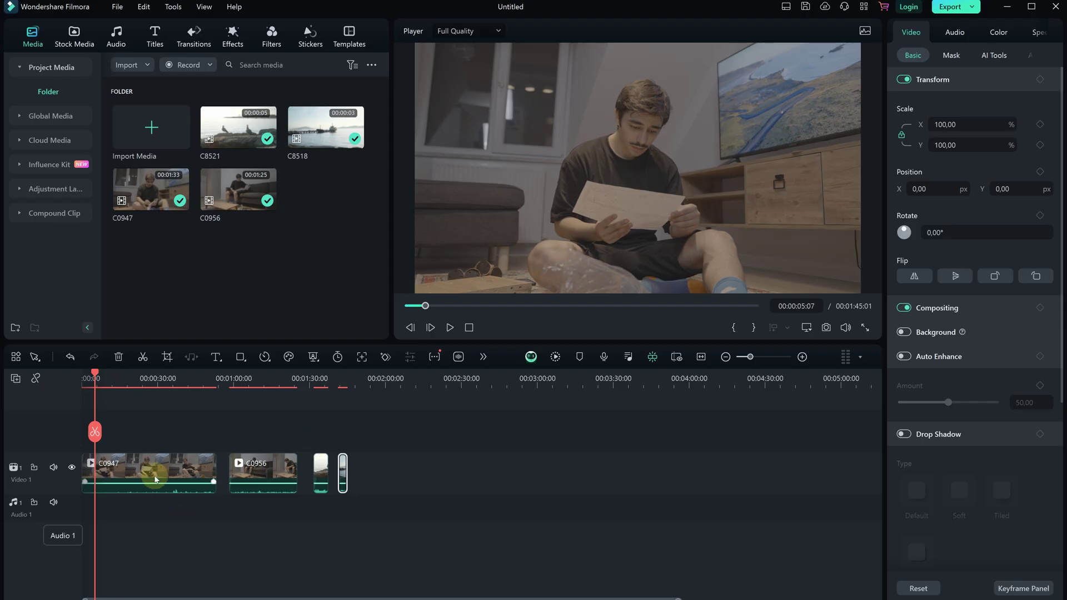
Select clip C0947 at about 00:01:43 and detach the Video Scopes into a floating window.
left_click(119, 472)
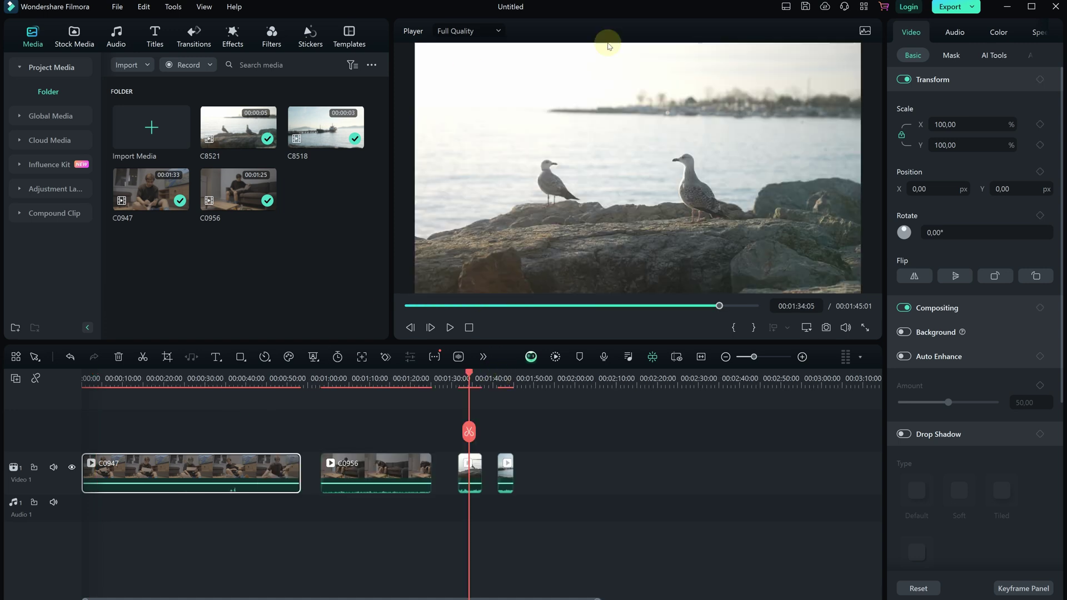
left_click(507, 385)
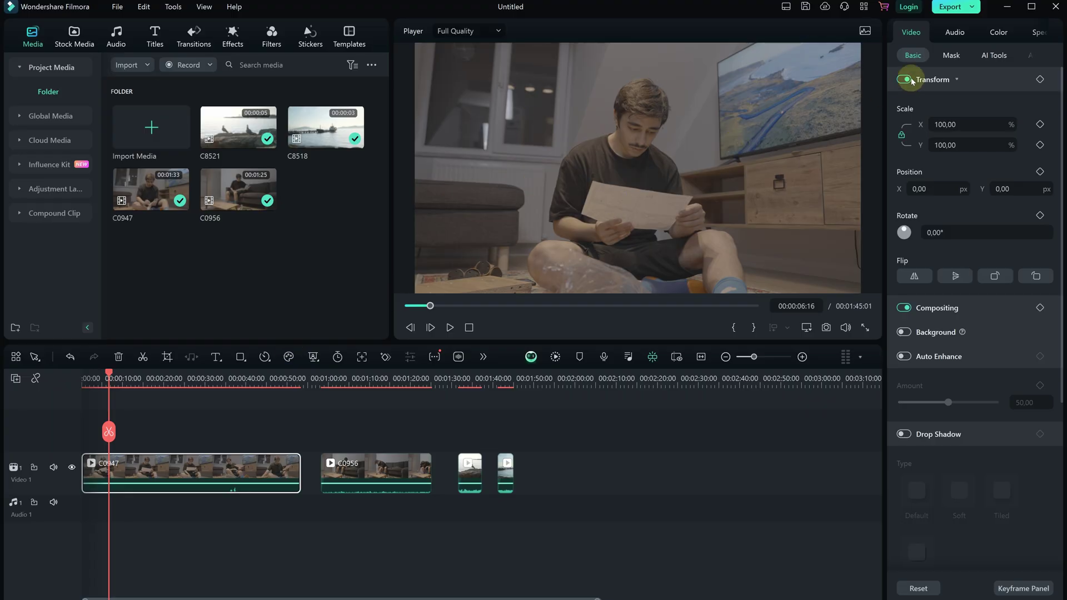
left_click(866, 31)
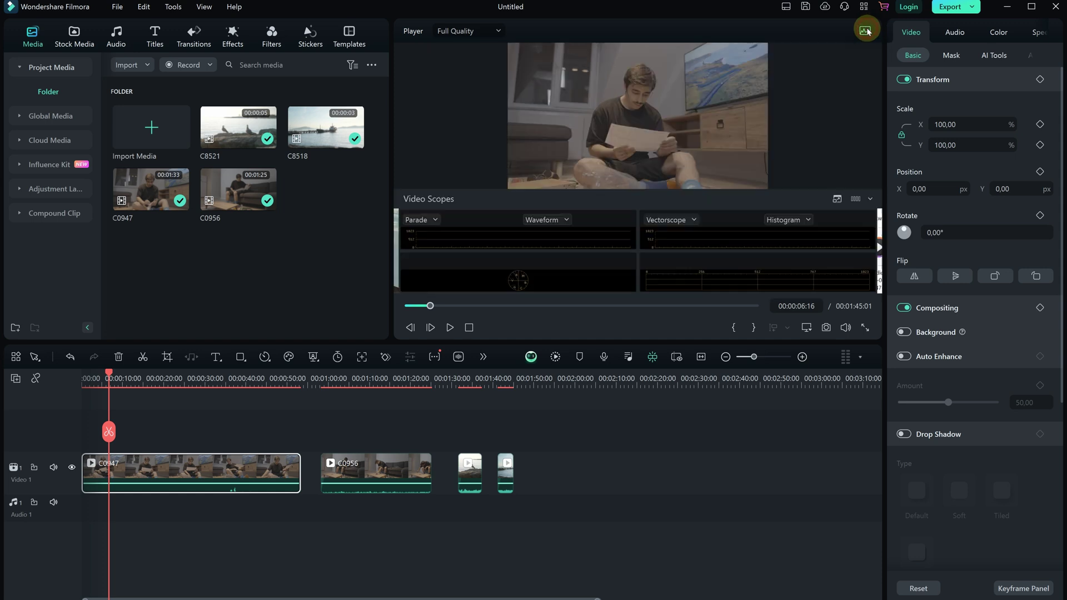
left_click(838, 200)
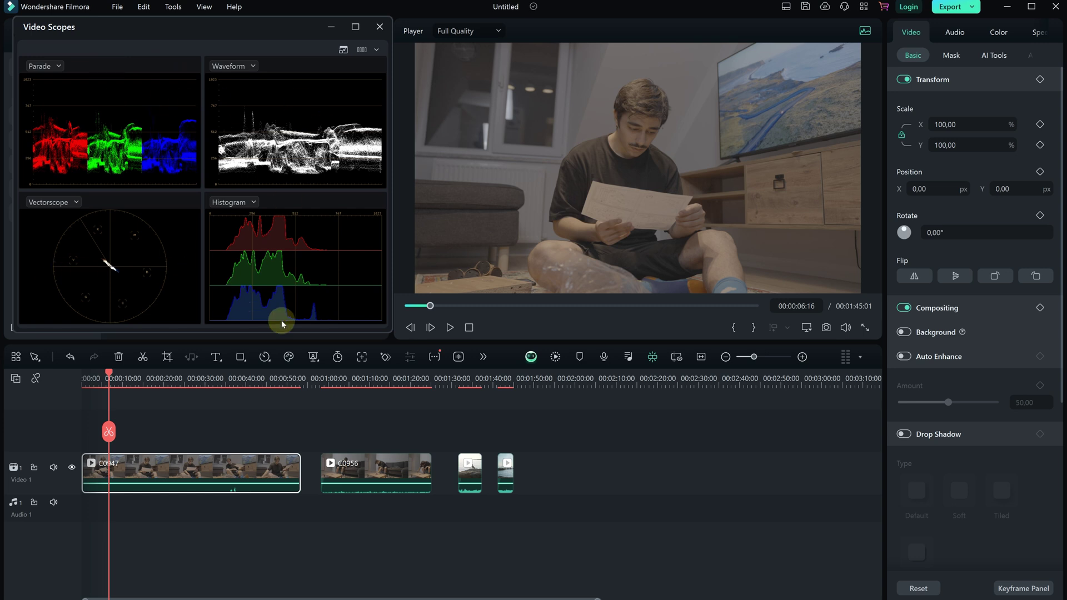
In C0947's Color settings, keep preset None and apply the SLog 709 Style LUT at 91% strength.
left_click(999, 32)
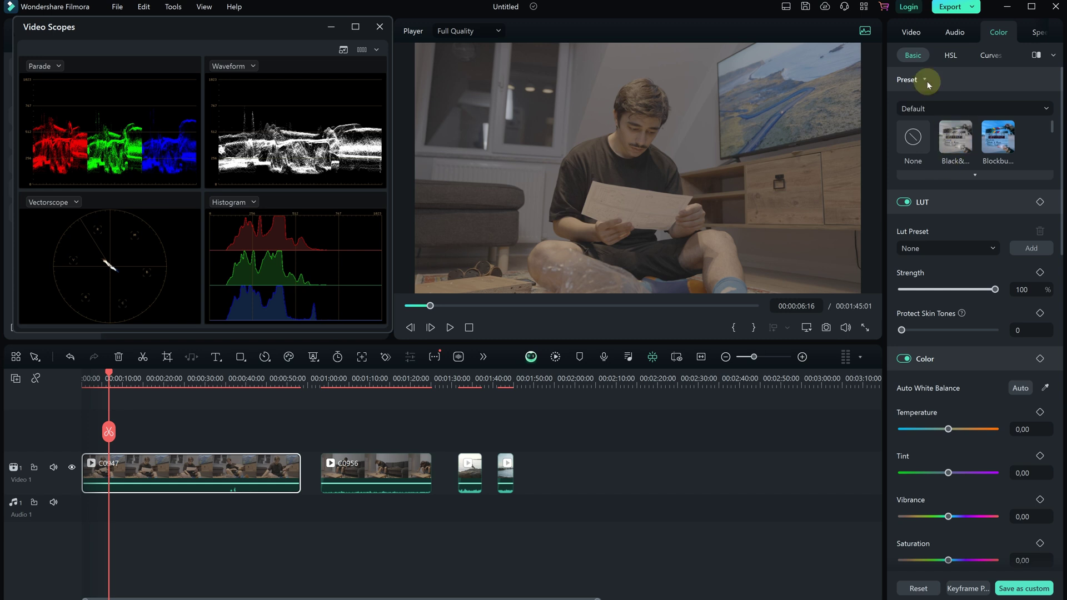
left_click(957, 176)
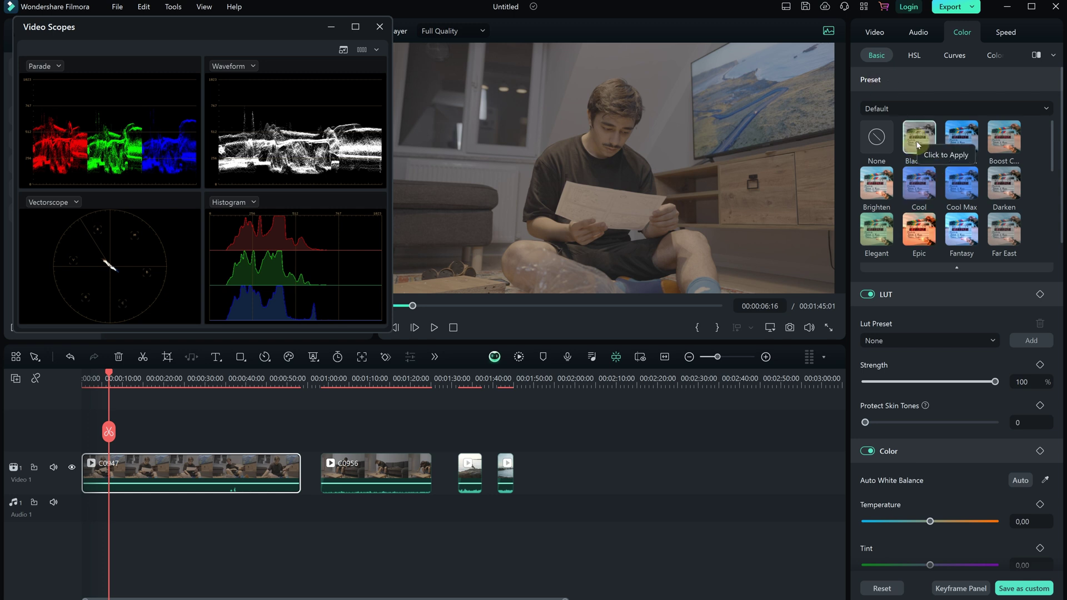
left_click(875, 143)
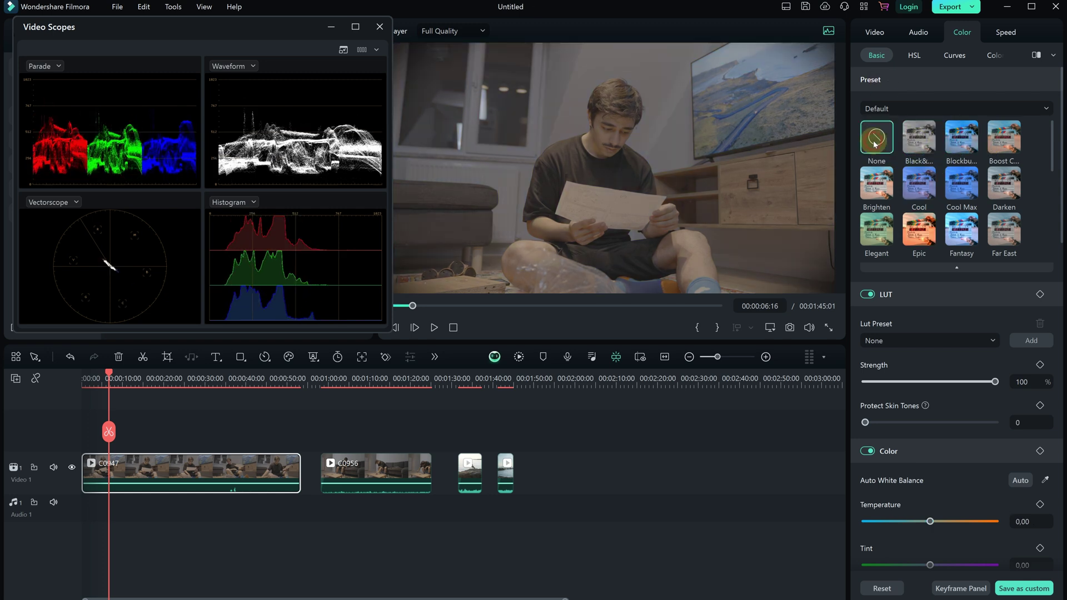
scroll(926, 324, "down", 3)
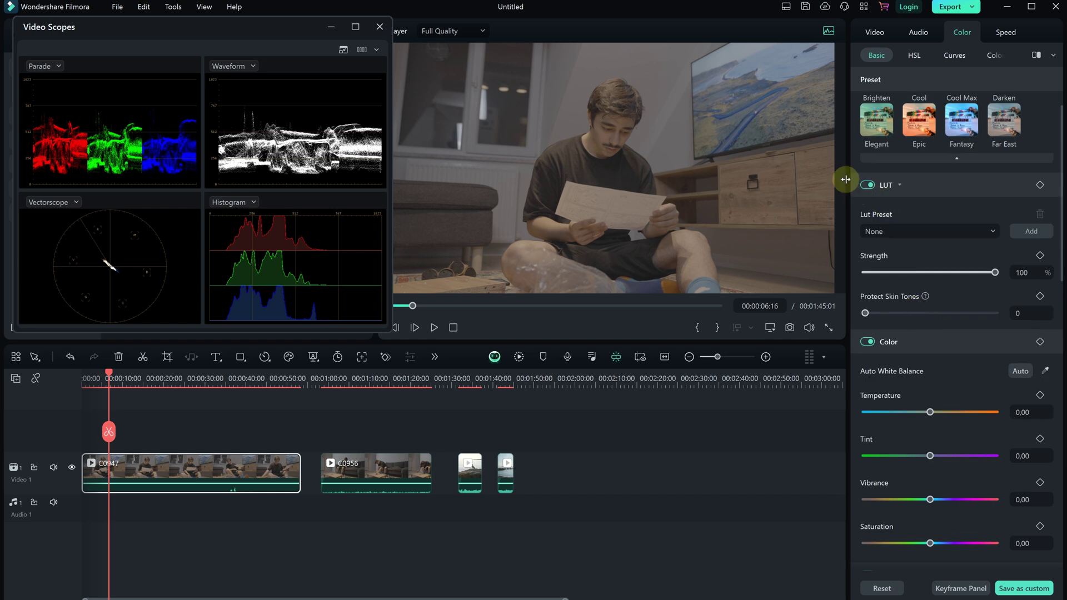
scroll(917, 200, "down", 1)
left_click(971, 193)
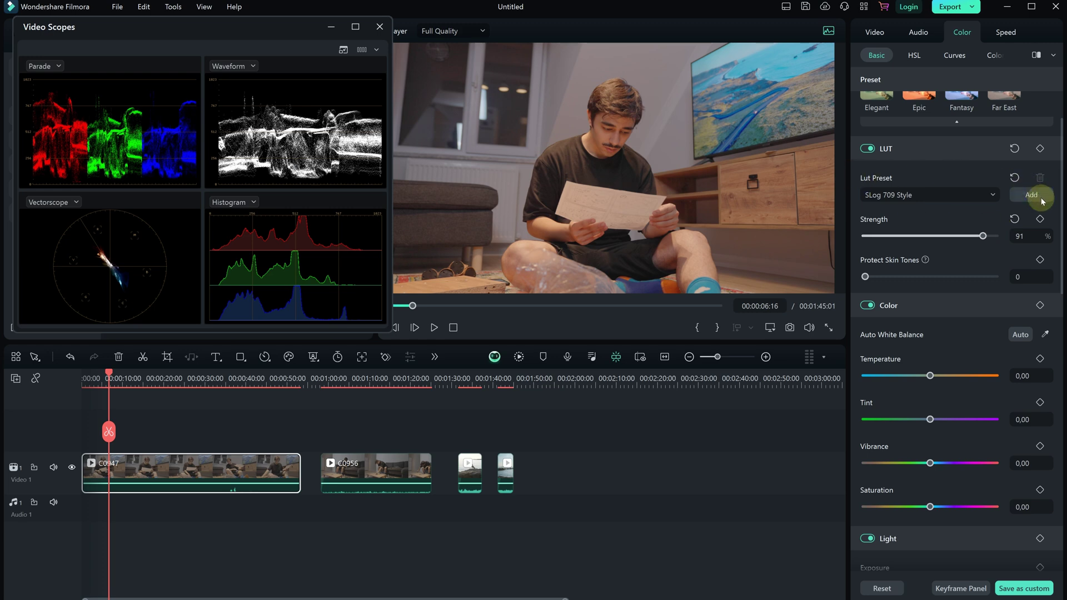
Set Protect Skin Tones to 10 on the SLog 709 Style LUT, then toggle the LUT to compare.
left_click(1033, 195)
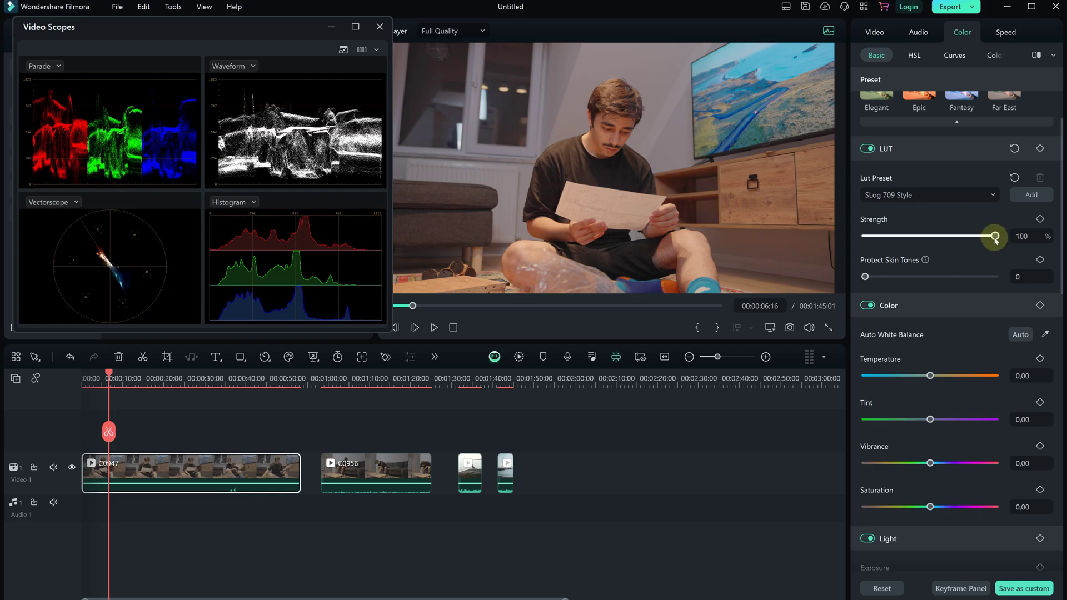
mouse_move(993, 236)
left_mouse_down()
mouse_move(969, 235)
mouse_move(984, 243)
left_mouse_up()
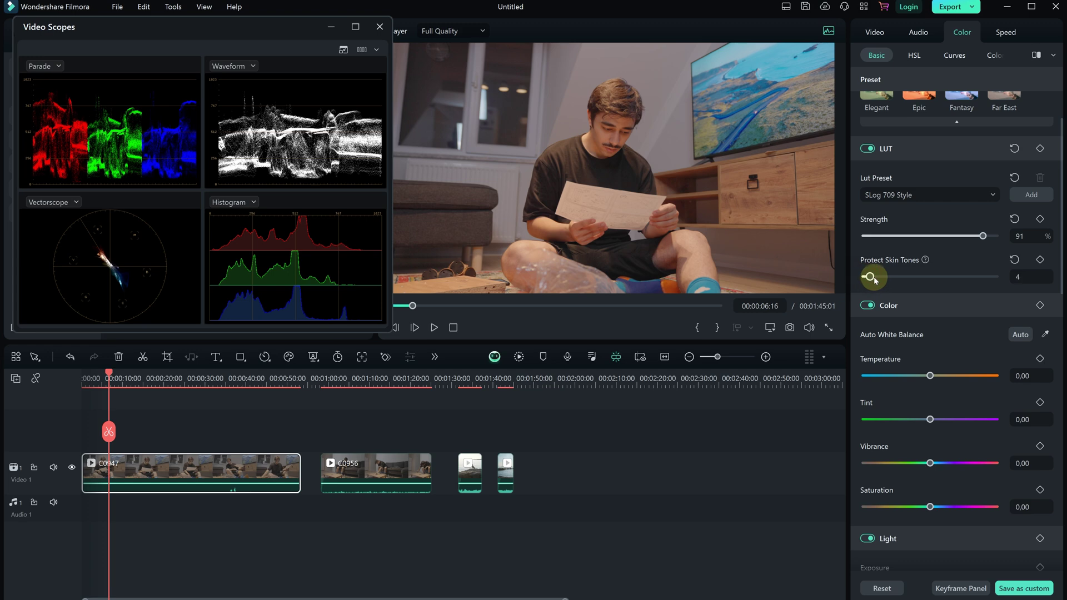
mouse_move(890, 278)
left_mouse_down()
mouse_move(848, 276)
mouse_move(870, 277)
left_mouse_up()
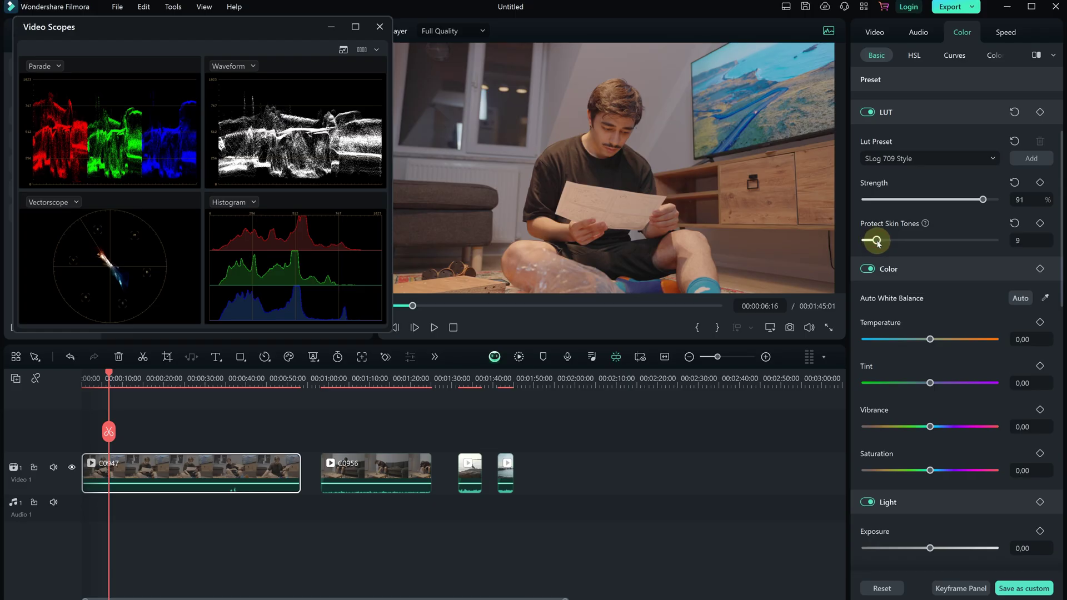
left_click_drag(879, 243, 880, 243)
left_click(867, 113)
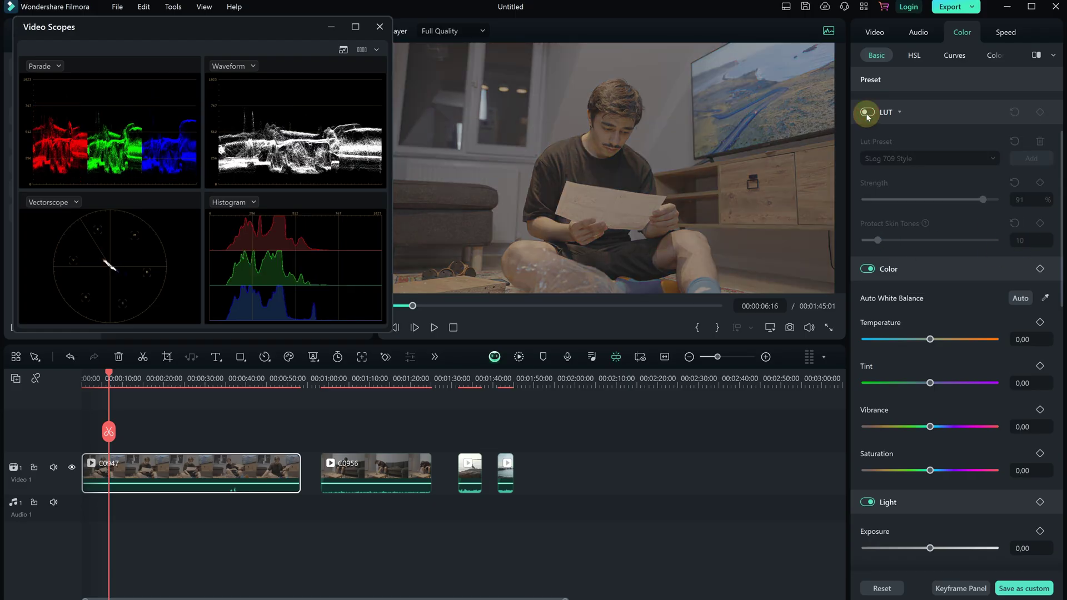
left_click(867, 113)
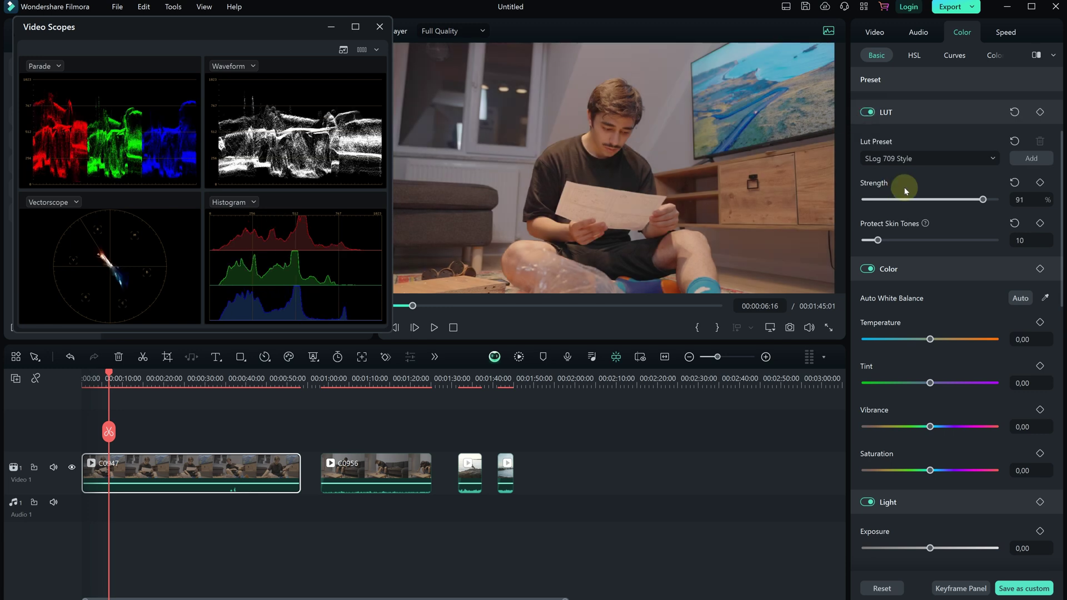
White-balance C0947 to Temperature -8 and Tint -6, with Vibrance 25 and Saturation 16.
scroll(938, 182, "down", 2)
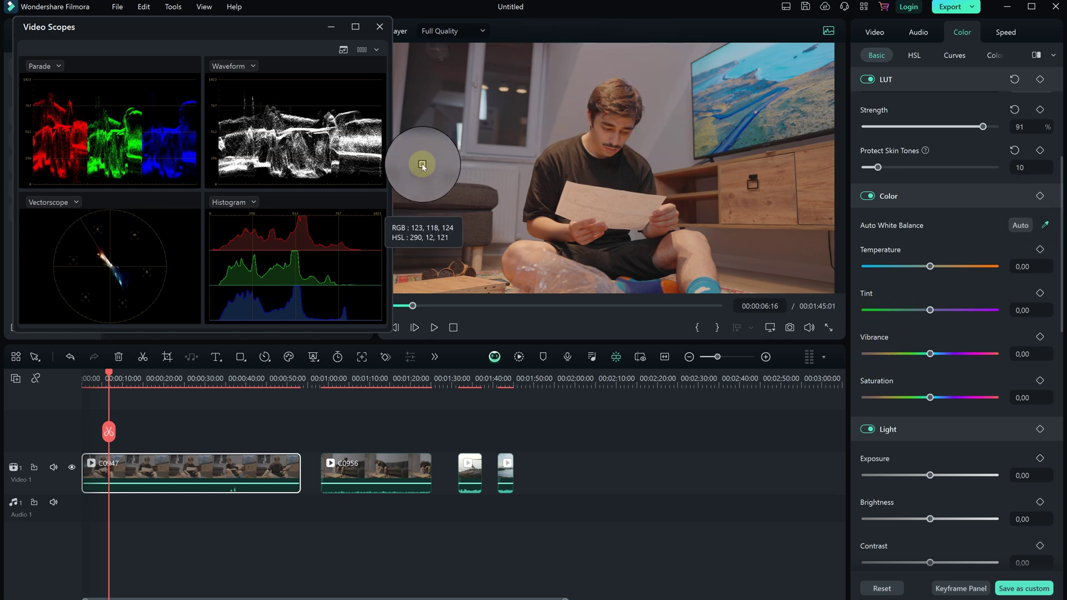
left_click(466, 272)
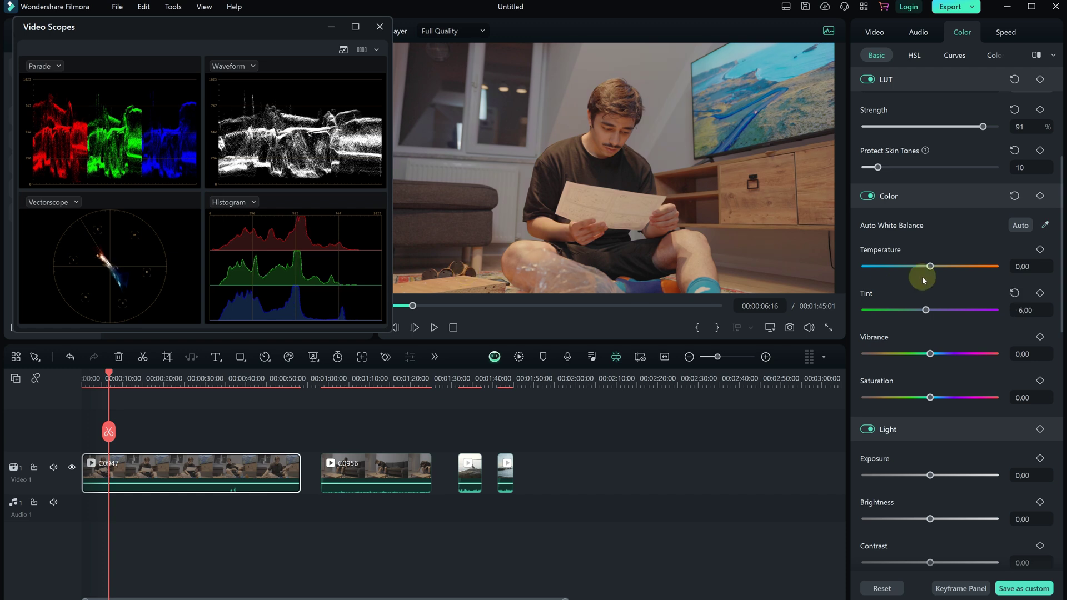
left_click(1014, 196)
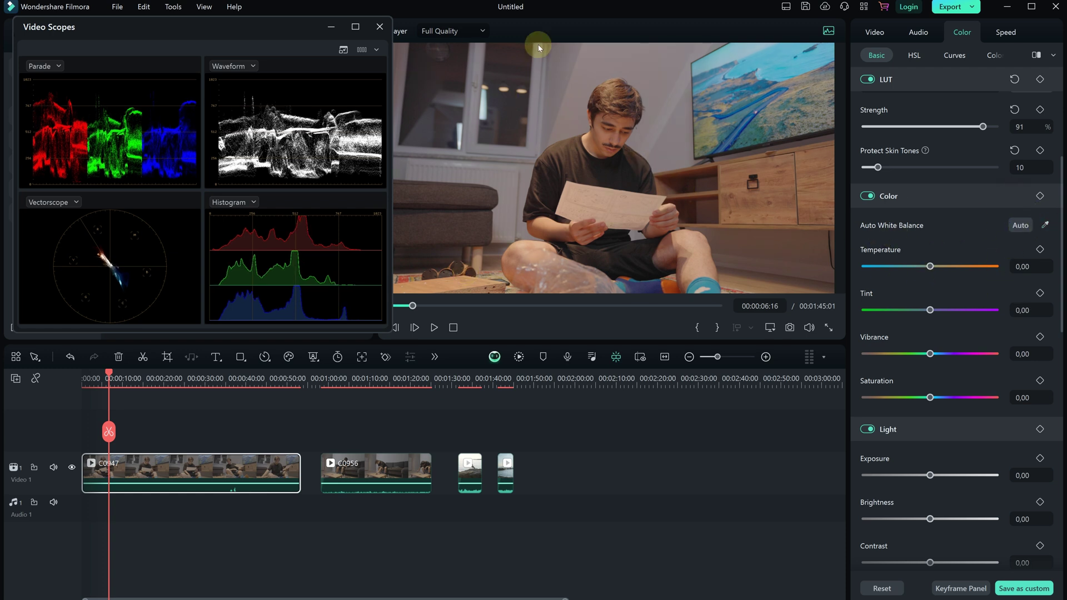
scroll(1026, 267, "down", 3)
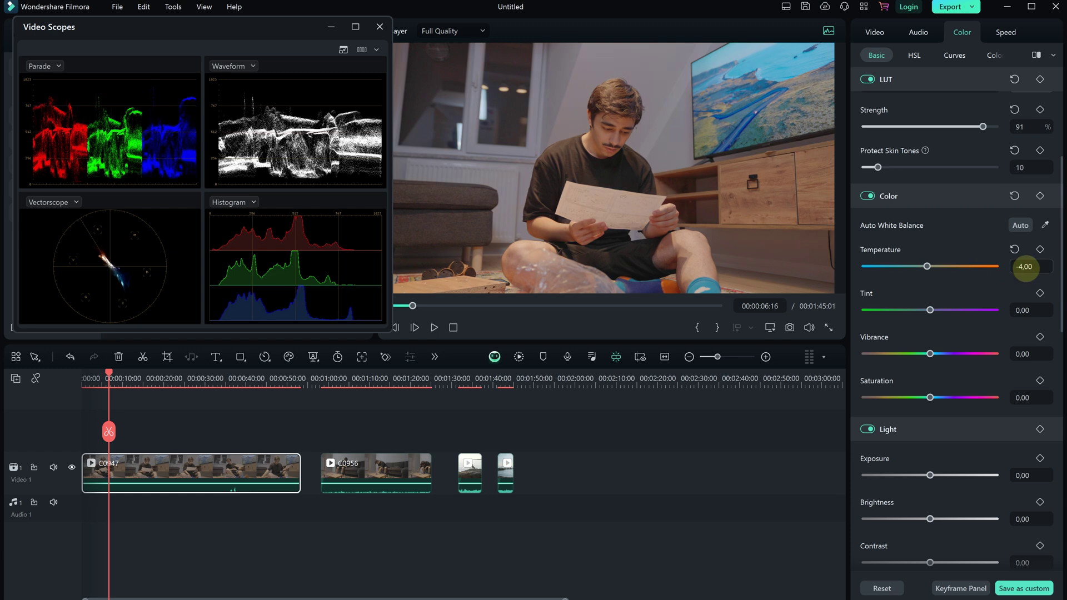
scroll(1025, 267, "down", 3)
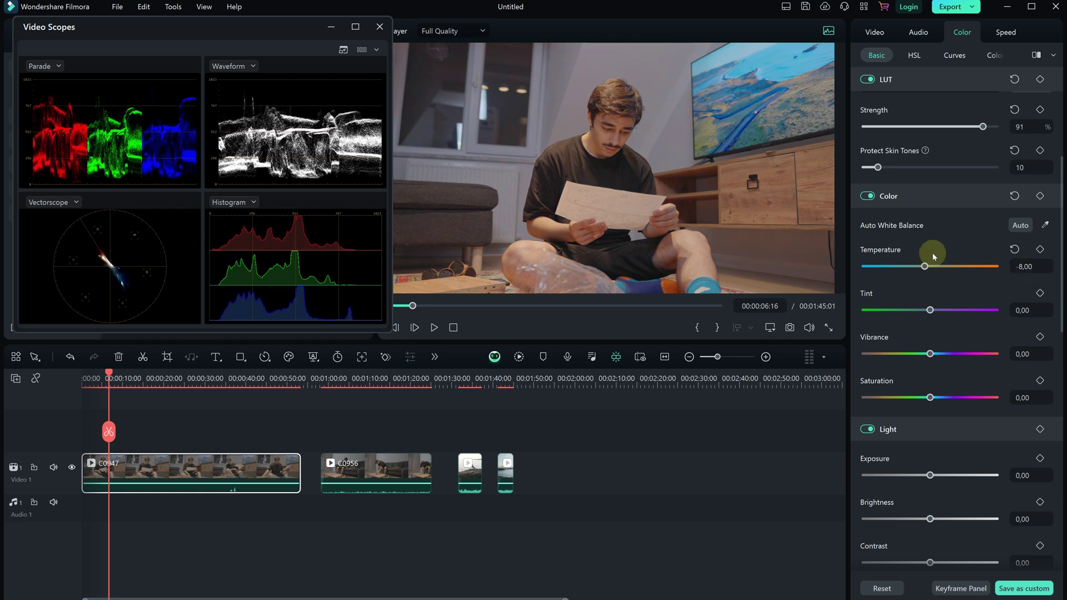
scroll(1024, 310, "down", 5)
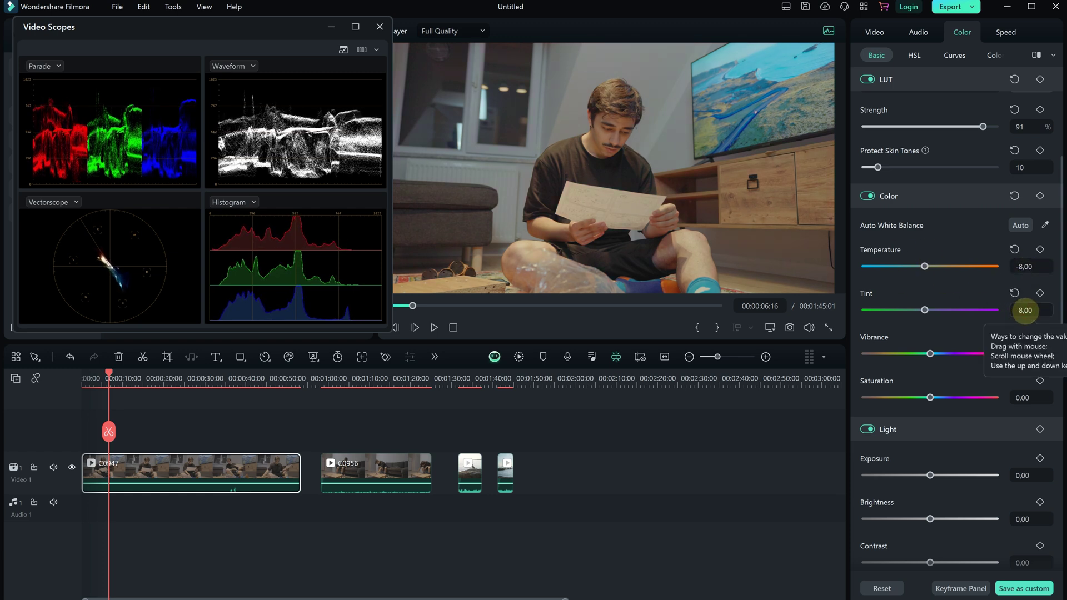
scroll(1025, 310, "up", 3)
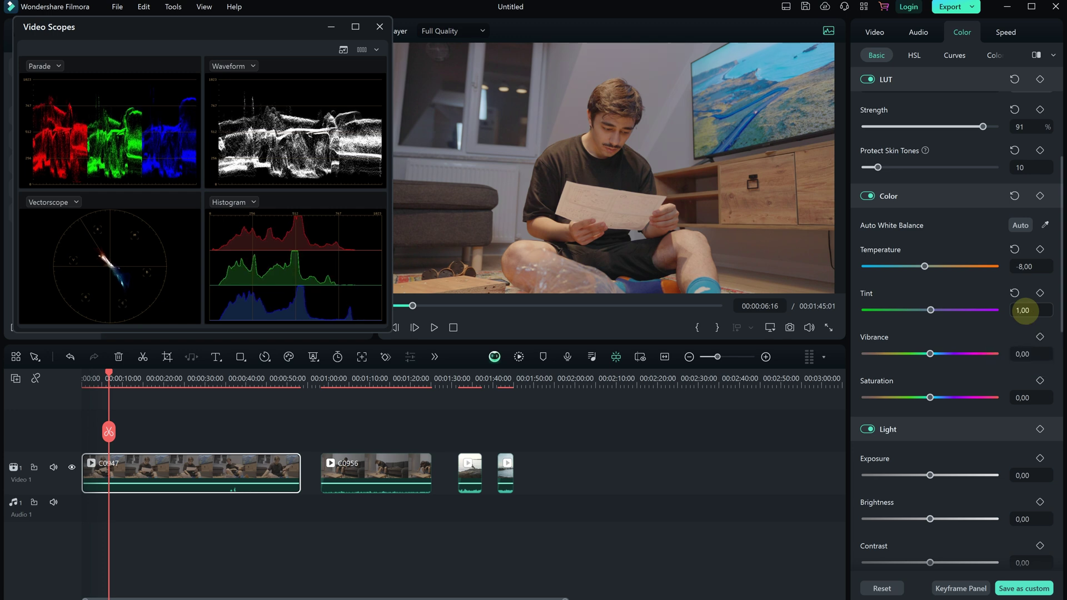
scroll(1024, 310, "down", 2)
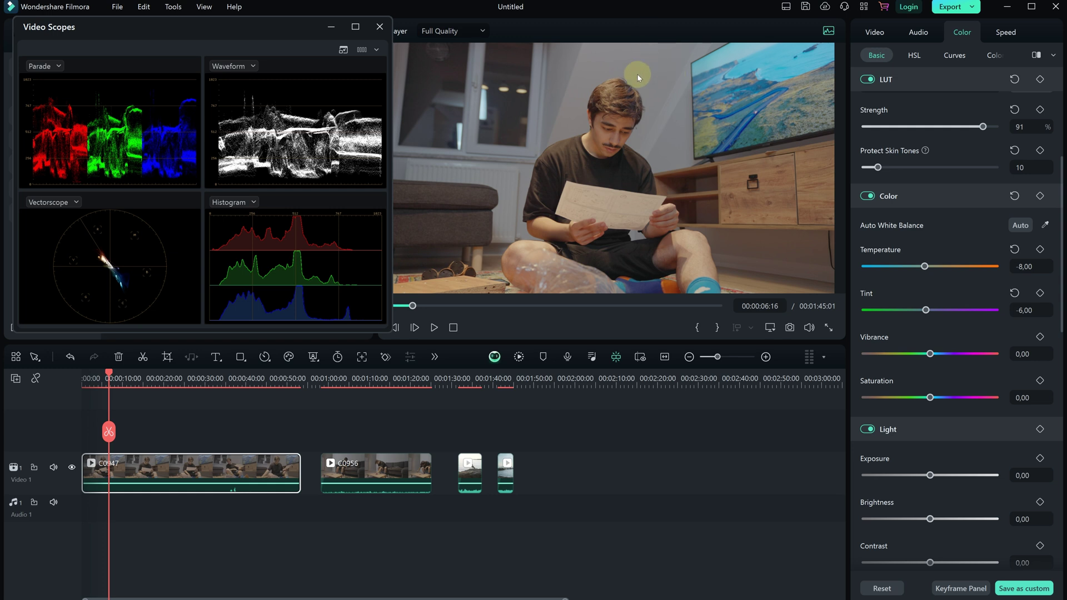
Toggle the Color adjustments off and on repeatedly to compare before and after.
left_click(867, 196)
left_click(868, 196)
left_click(868, 196)
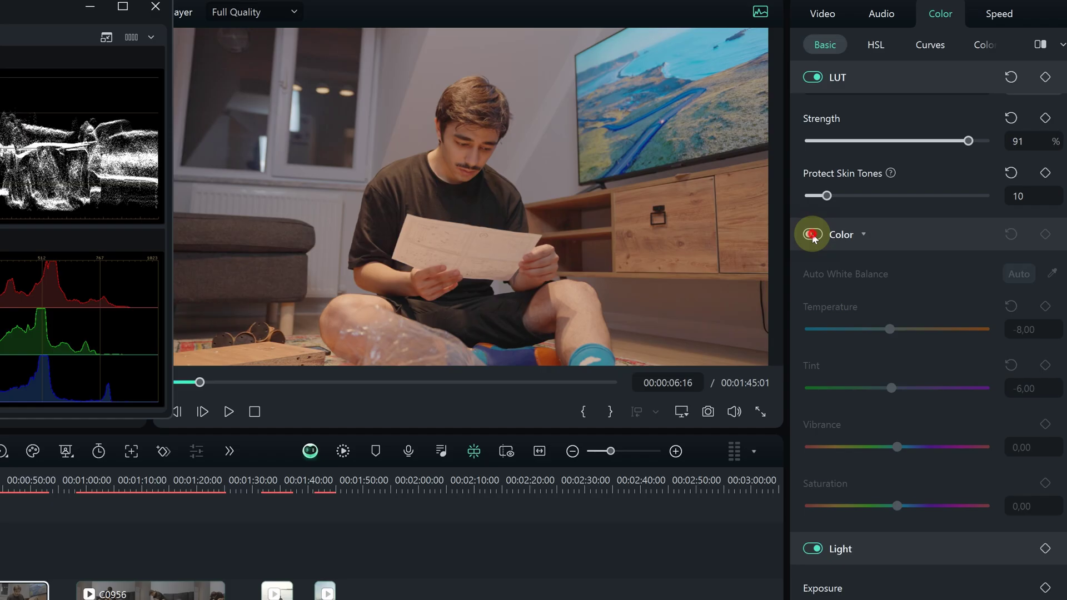
left_click(812, 234)
left_click(813, 235)
left_click(812, 234)
left_click(813, 234)
left_click(813, 234)
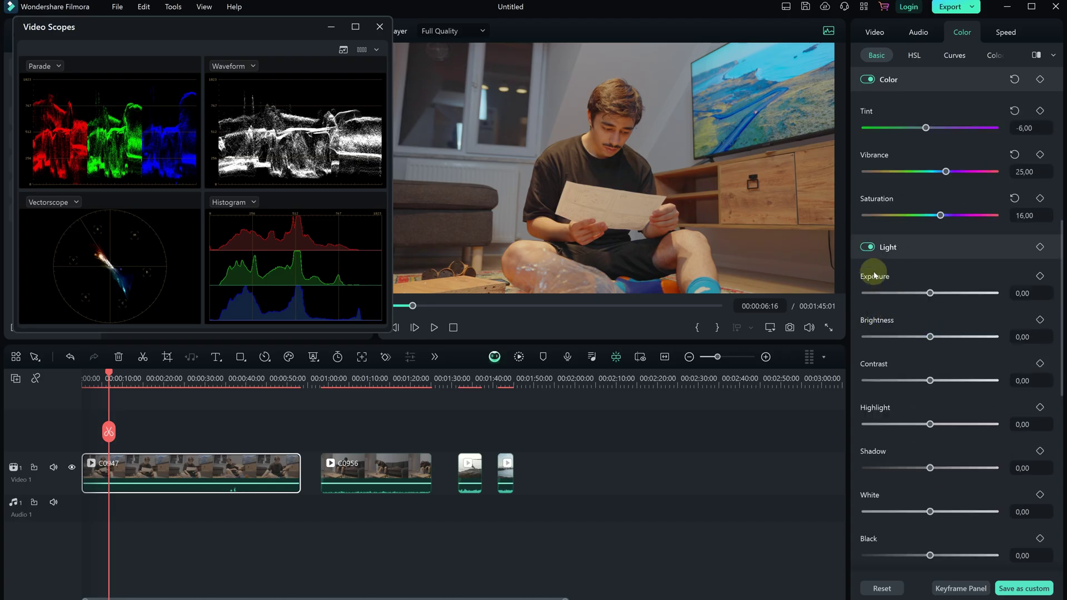
Set Exposure to 10, adjust Brightness, boost Contrast and pull Highlights down to about -38.
scroll(923, 261, "down", 2)
left_click(1024, 184)
type("10")
key("Return")
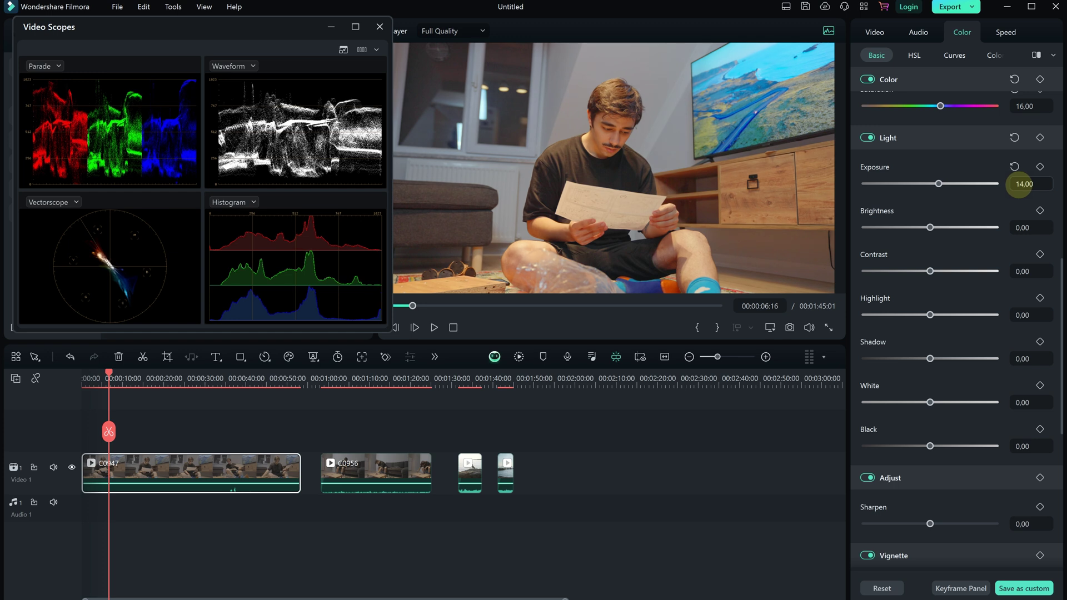
scroll(1018, 183, "down", 1)
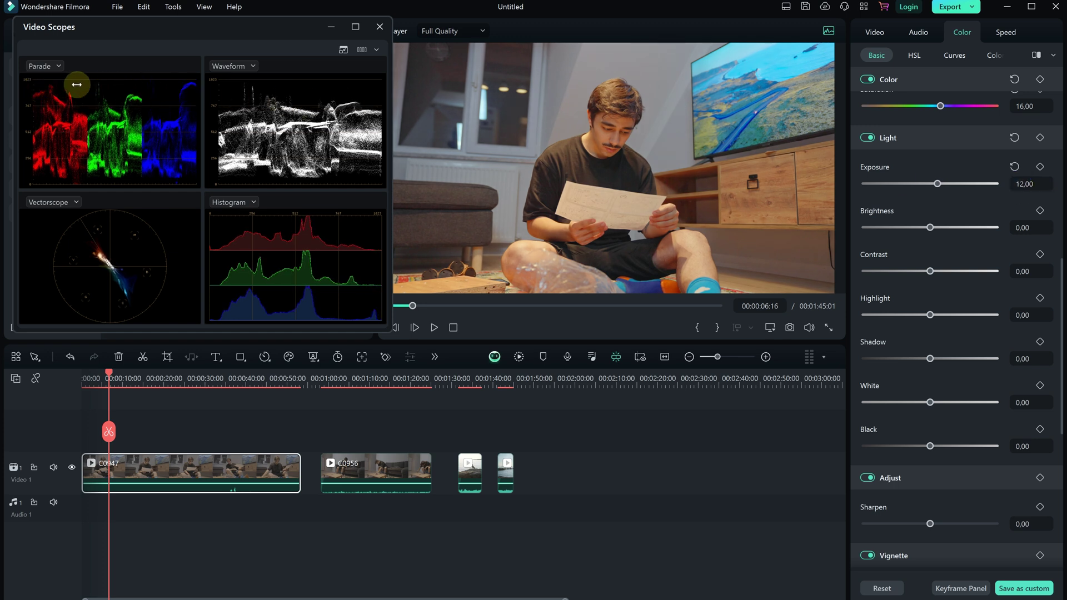
left_click_drag(929, 227, 923, 228)
left_click_drag(930, 272, 943, 281)
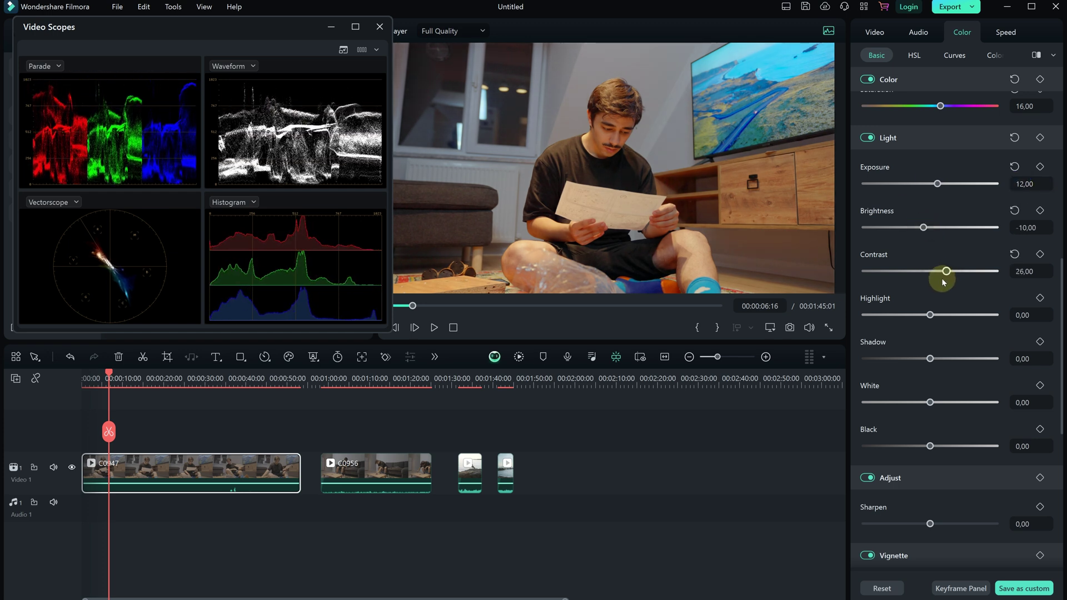
mouse_move(897, 323)
left_mouse_down()
mouse_move(884, 323)
mouse_move(904, 322)
mouse_move(897, 328)
left_mouse_up()
Darken the Shadows, ease Brightness to -1, and toggle the Light section to compare.
scroll(904, 321, "down", 1)
left_click(908, 324)
scroll(917, 333, "down", 1)
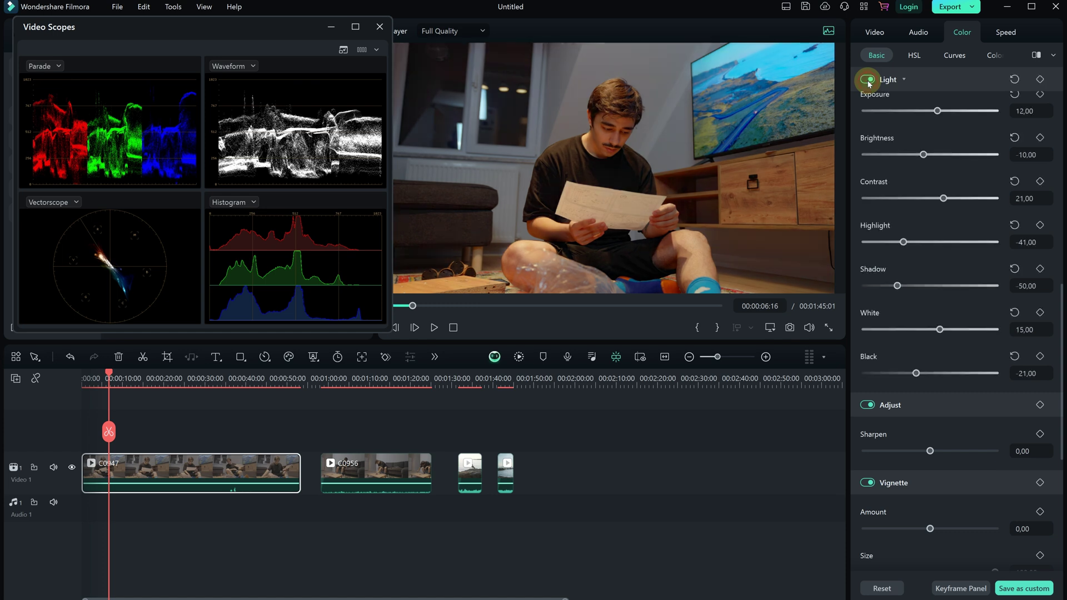
scroll(878, 111, "up", 1)
left_click_drag(923, 191, 929, 191)
left_click(866, 103)
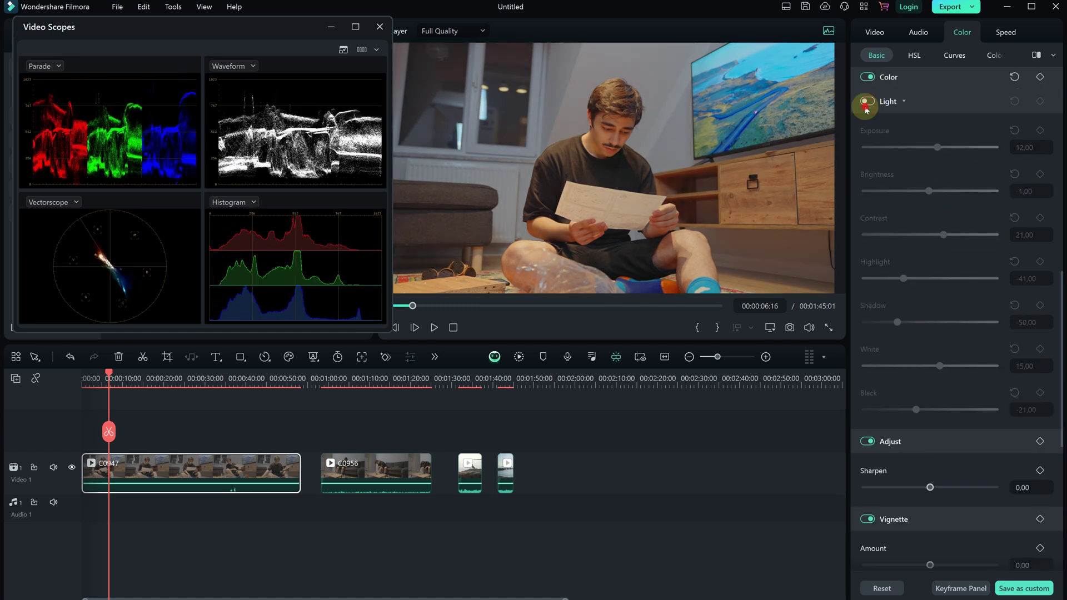
left_click(866, 102)
scroll(917, 281, "up", 3)
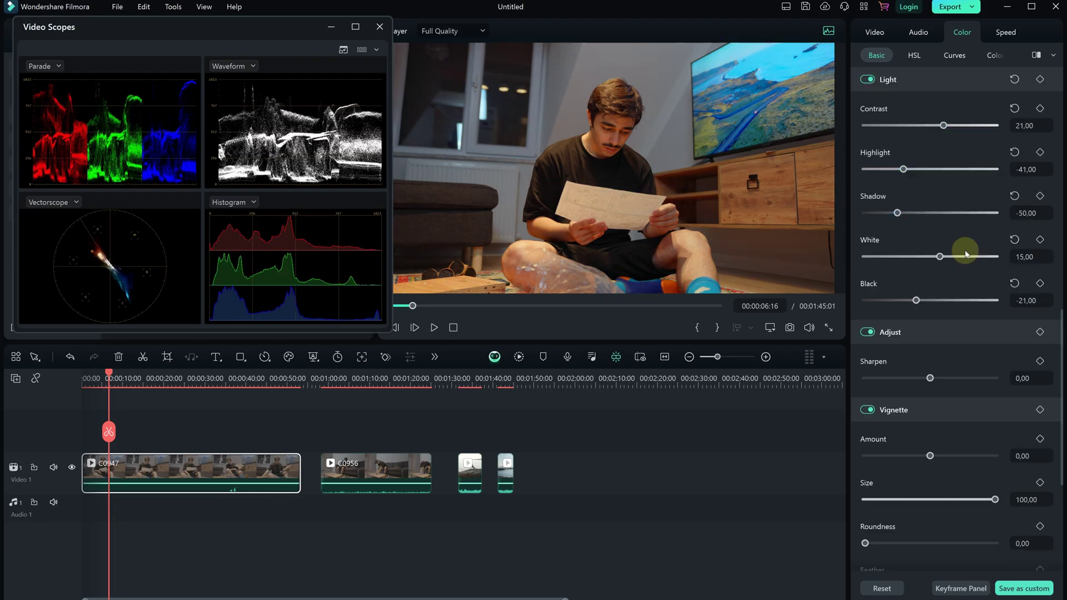
scroll(923, 208, "down", 3)
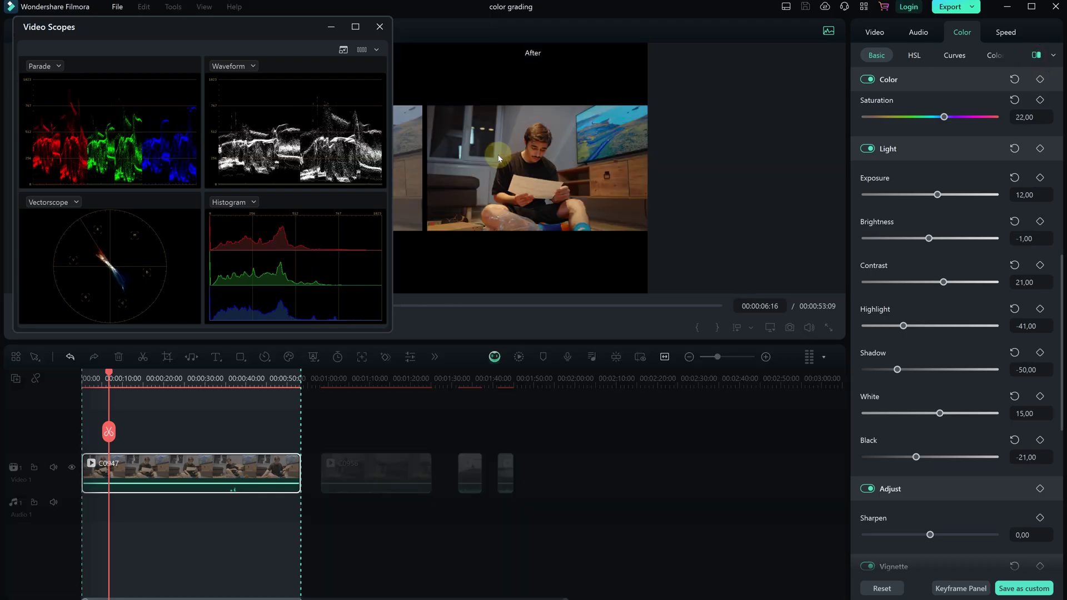
Move the scopes window aside, show a split left/right before-after view, then open HSL.
left_click_drag(332, 26, 514, 331)
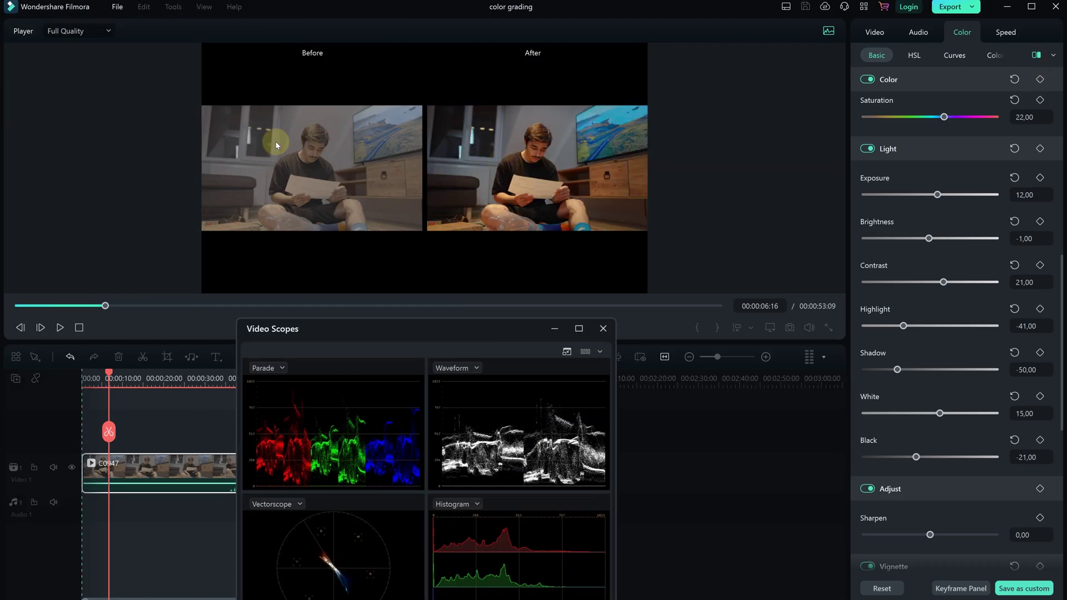
left_click_drag(370, 323, 370, 324)
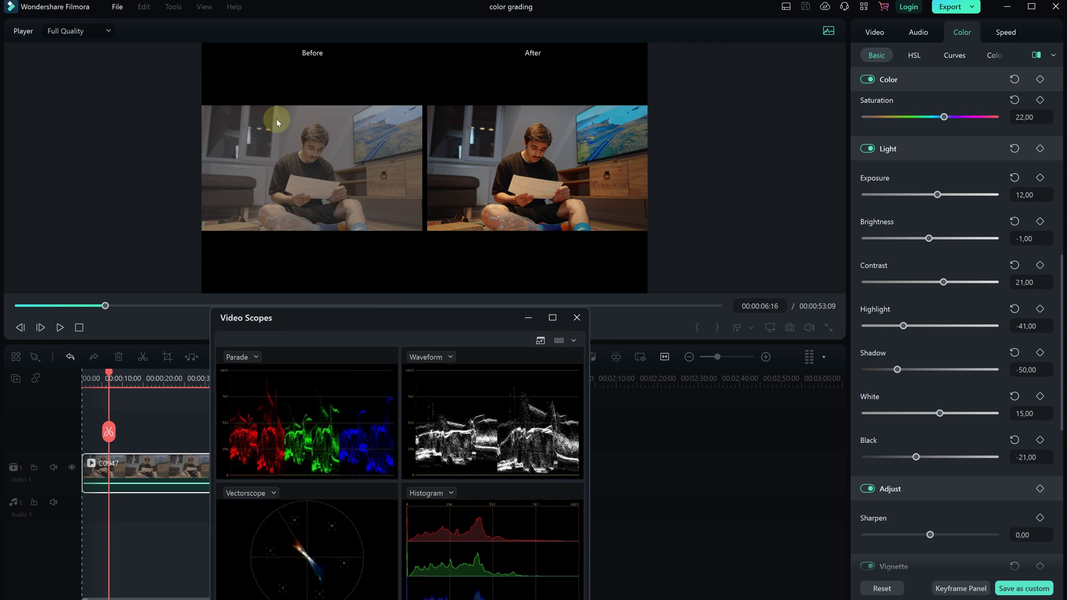
left_click(1053, 55)
left_click(1023, 97)
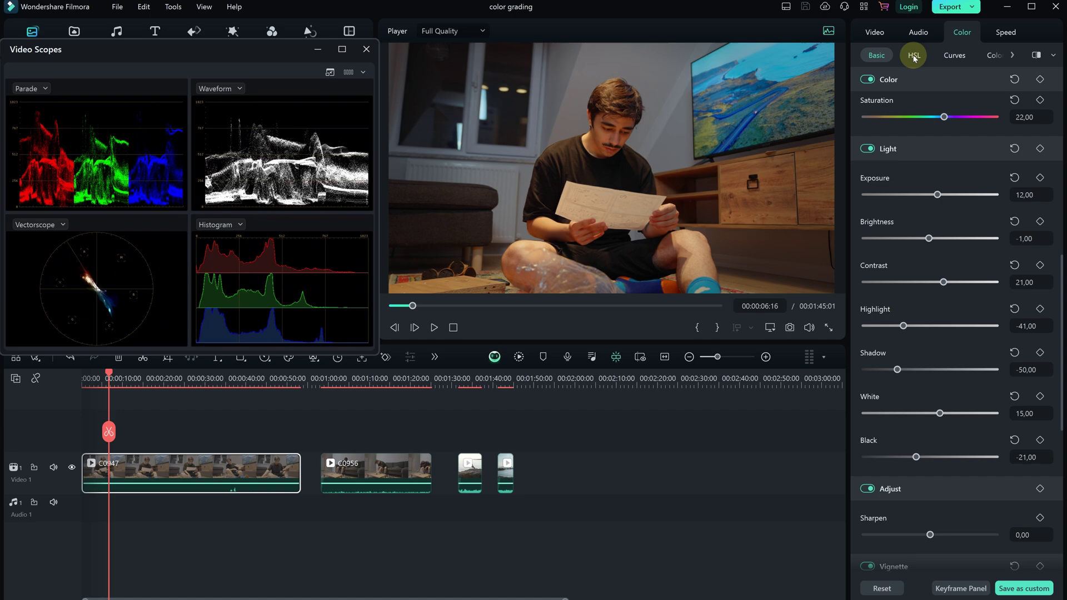
left_click(914, 55)
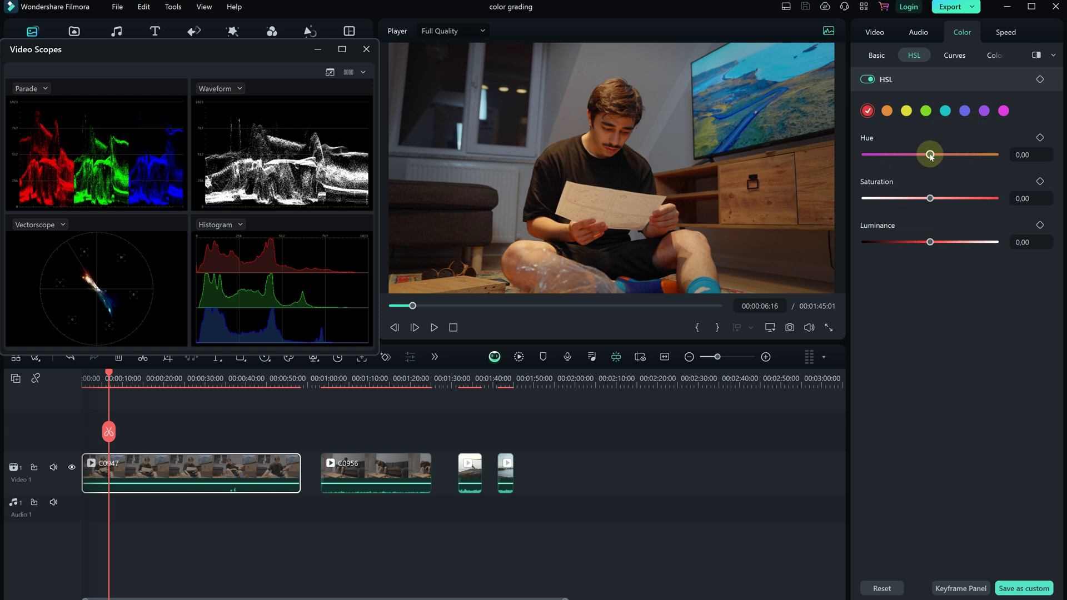
In HSL, raise red luminance to 42, set orange hue -6 with more saturation and luminance, and set yellow hue 15, saturation 44.
left_click_drag(930, 242, 951, 266)
left_click(887, 111)
left_click_drag(930, 155, 926, 155)
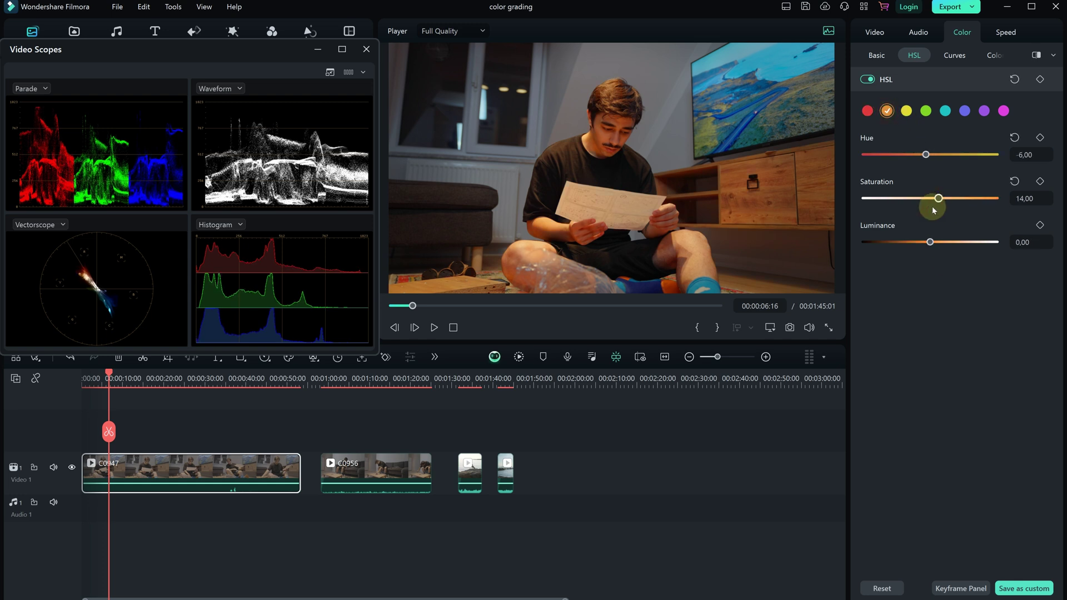
left_click_drag(930, 199, 934, 212)
left_click_drag(930, 242, 961, 254)
left_click(906, 111)
mouse_move(930, 154)
left_mouse_down()
mouse_move(888, 165)
mouse_move(940, 156)
left_mouse_up()
left_click_drag(931, 199, 966, 212)
Set cyan hue to -10 and luminance to -7, and lower blue saturation to -34.
left_click(946, 110)
left_click_drag(929, 154, 922, 154)
left_click_drag(930, 242, 917, 245)
left_click(965, 110)
left_click_drag(929, 198, 907, 211)
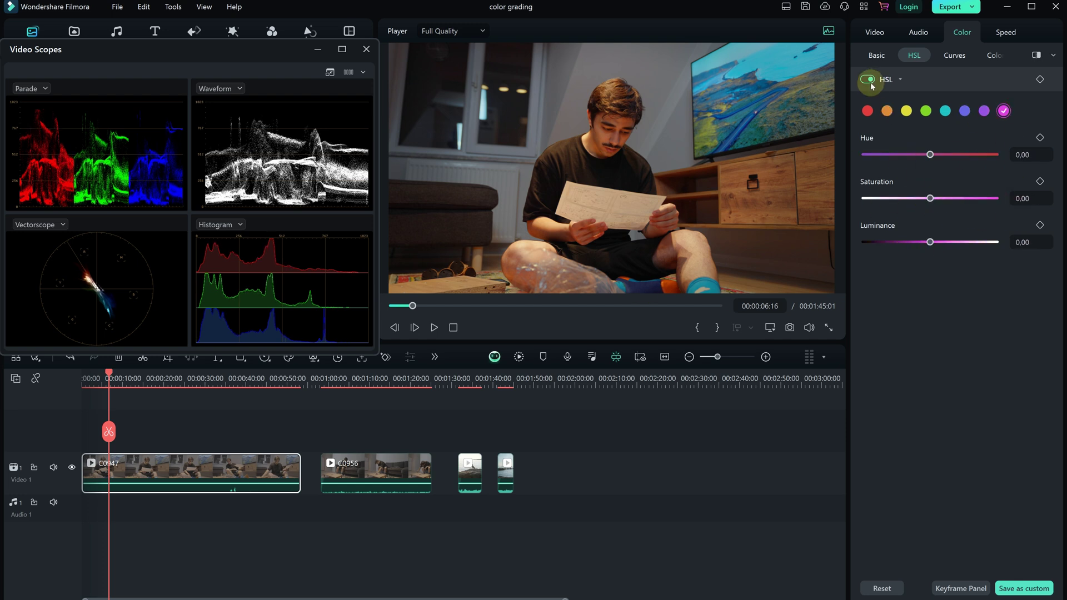
Toggle the HSL adjustments off and on to compare, leaving them off.
left_click(871, 85)
left_click(870, 84)
left_click(870, 83)
left_click(870, 84)
left_click(869, 80)
left_click(869, 80)
left_click(868, 80)
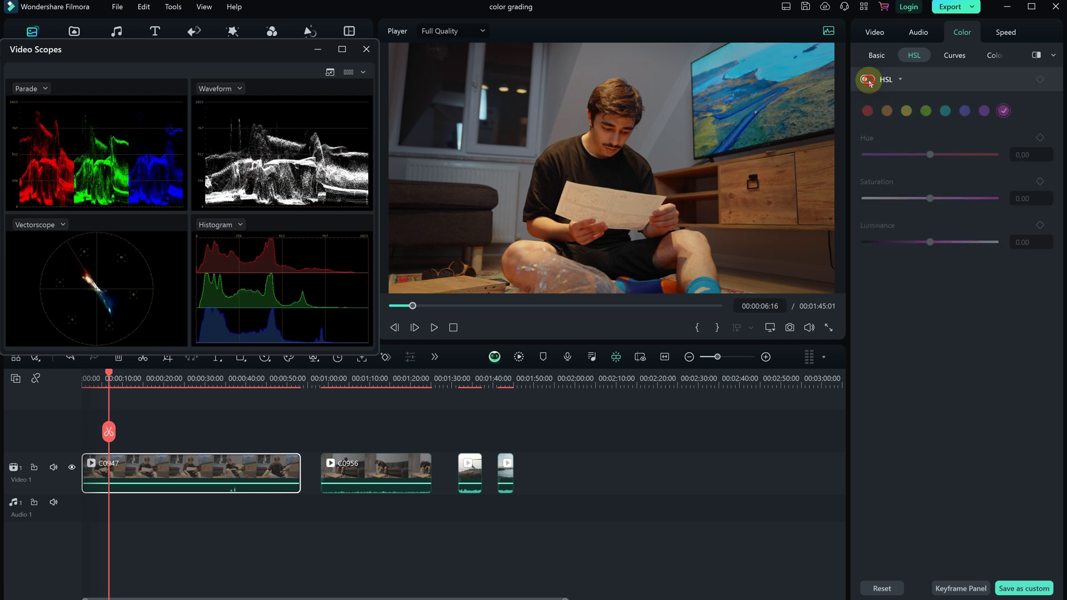
In Basic, set Contrast 29, Shadow -62 and Black -31, compare the light adjustments, then bring up Curves.
left_click(876, 55)
left_click_drag(928, 243, 931, 244)
left_click_drag(943, 281, 950, 282)
left_click_drag(897, 370, 889, 369)
mouse_move(916, 457)
left_mouse_down()
mouse_move(901, 458)
mouse_move(910, 460)
left_mouse_up()
left_click_drag(929, 238, 924, 238)
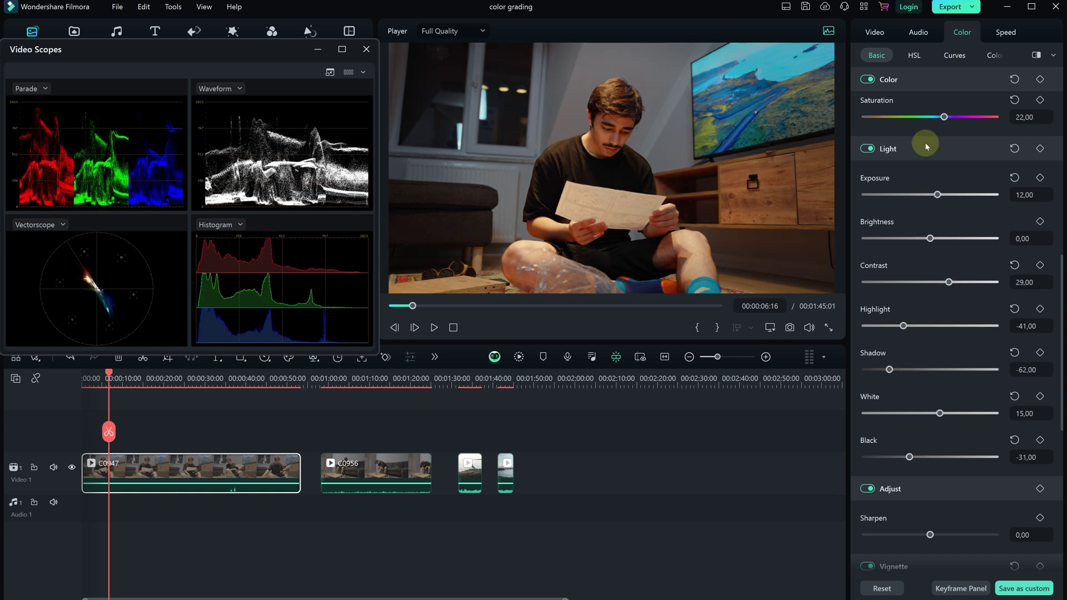
left_click(867, 149)
left_click(868, 148)
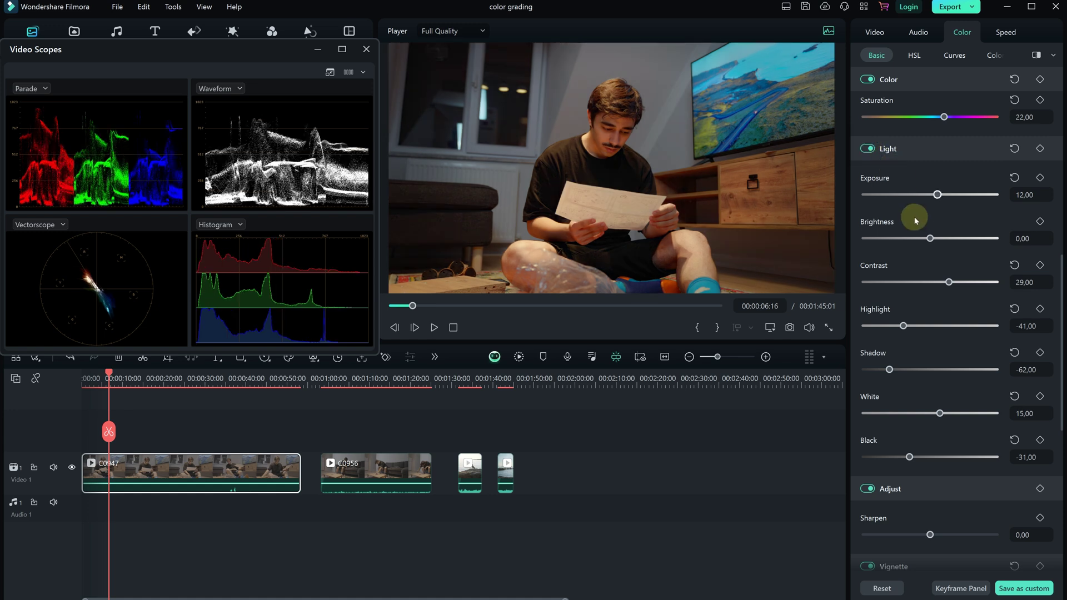
left_click(914, 55)
left_click(955, 56)
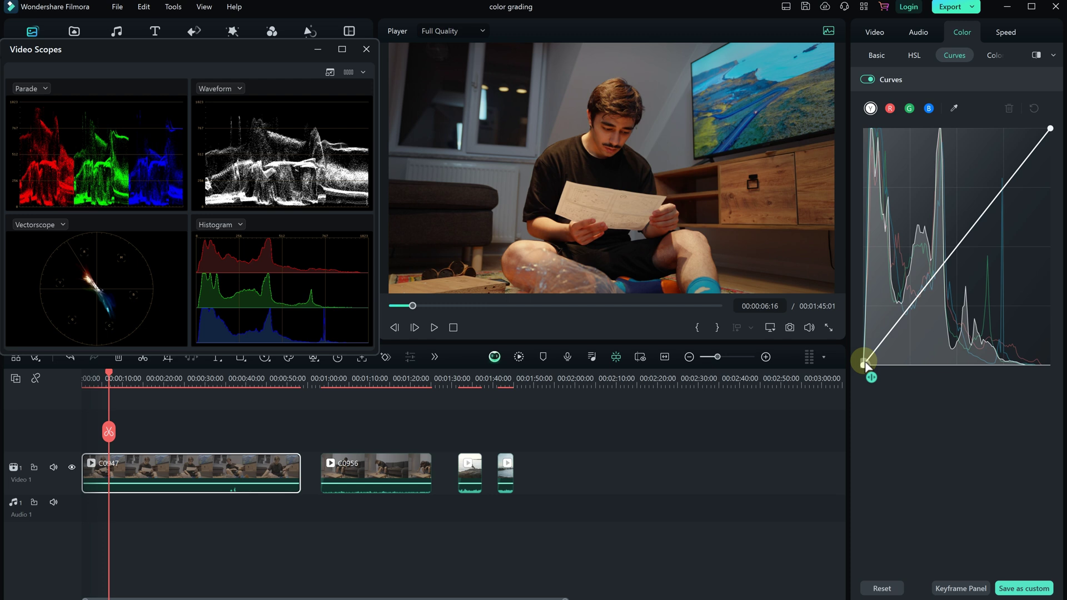
Bend the luma curve into a gentle S, lifting the black point and easing highlights down.
left_click_drag(866, 367, 883, 351)
mouse_move(1008, 181)
left_mouse_down()
mouse_move(997, 176)
mouse_move(995, 187)
left_mouse_up()
left_click_drag(1050, 129, 1061, 176)
left_click_drag(991, 184, 984, 208)
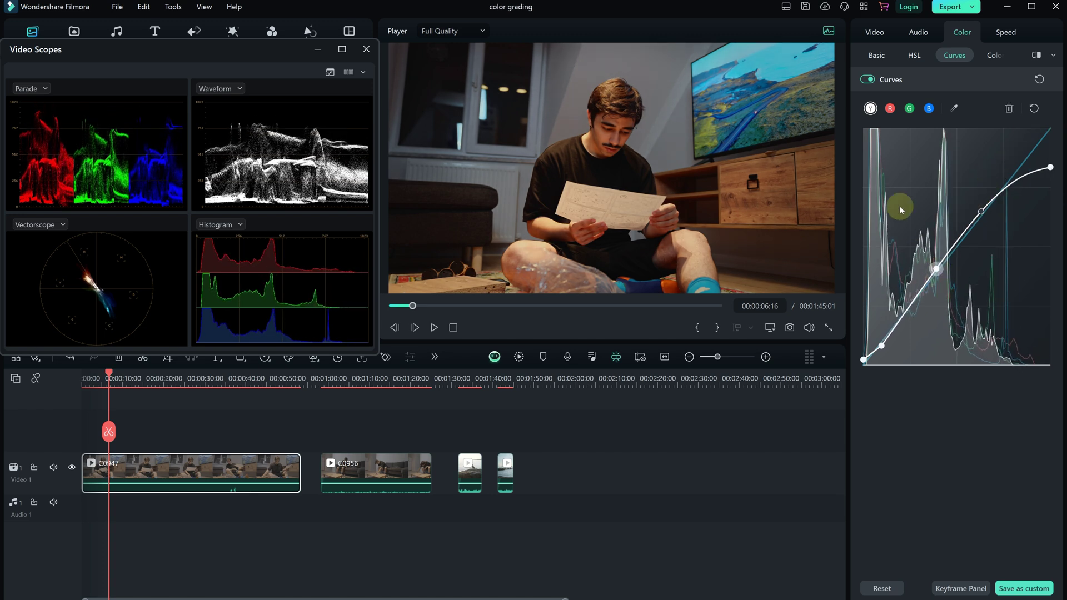
Move the red channel curve's black point to cut red shadows, then toggle Curves to compare.
left_click(890, 109)
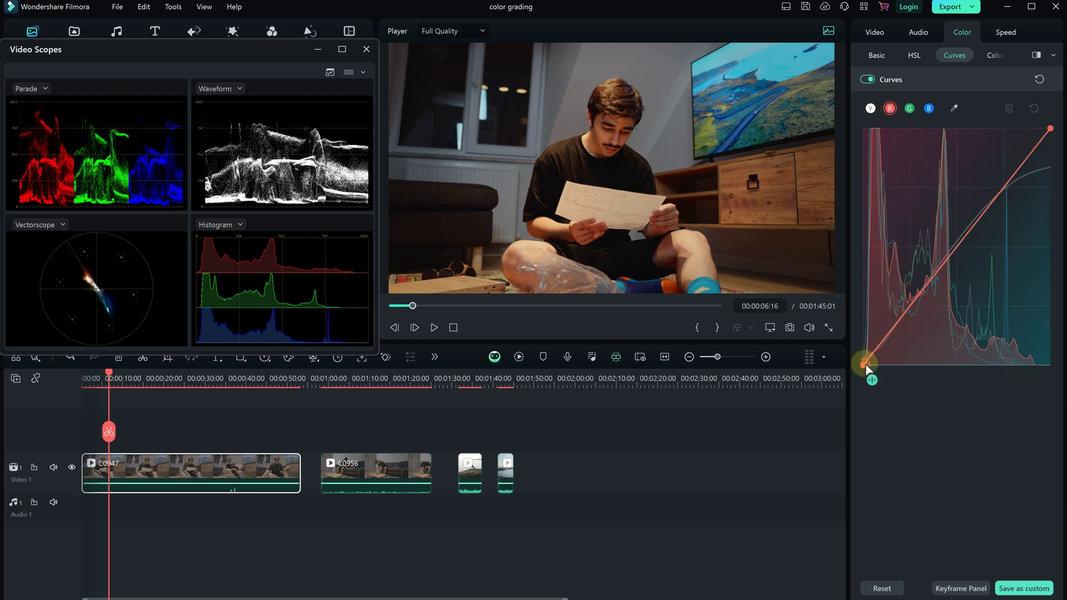
left_click_drag(866, 366, 868, 377)
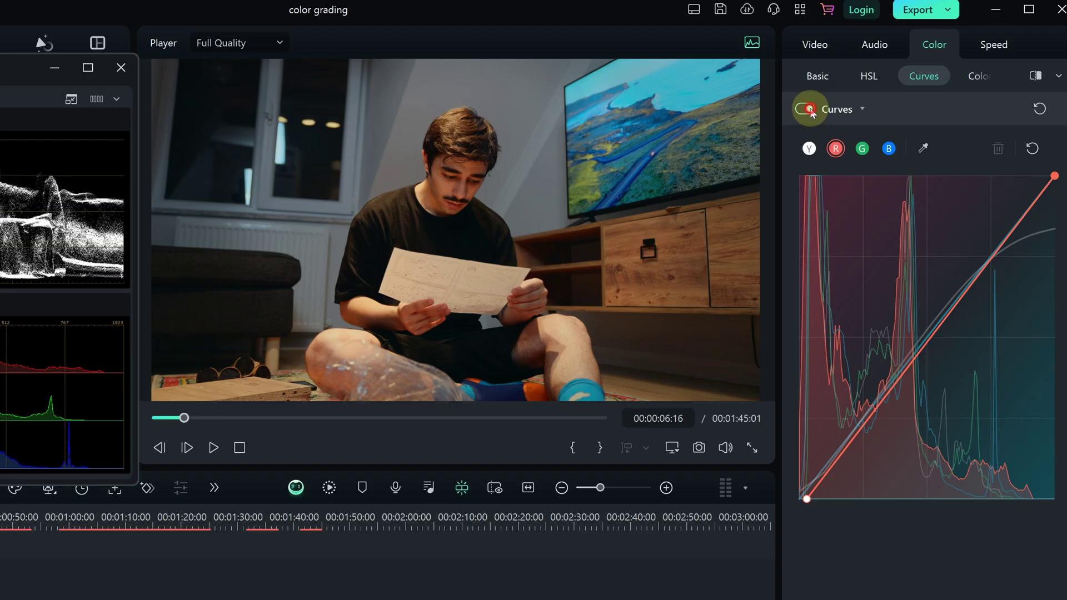
left_click(807, 109)
left_click(807, 109)
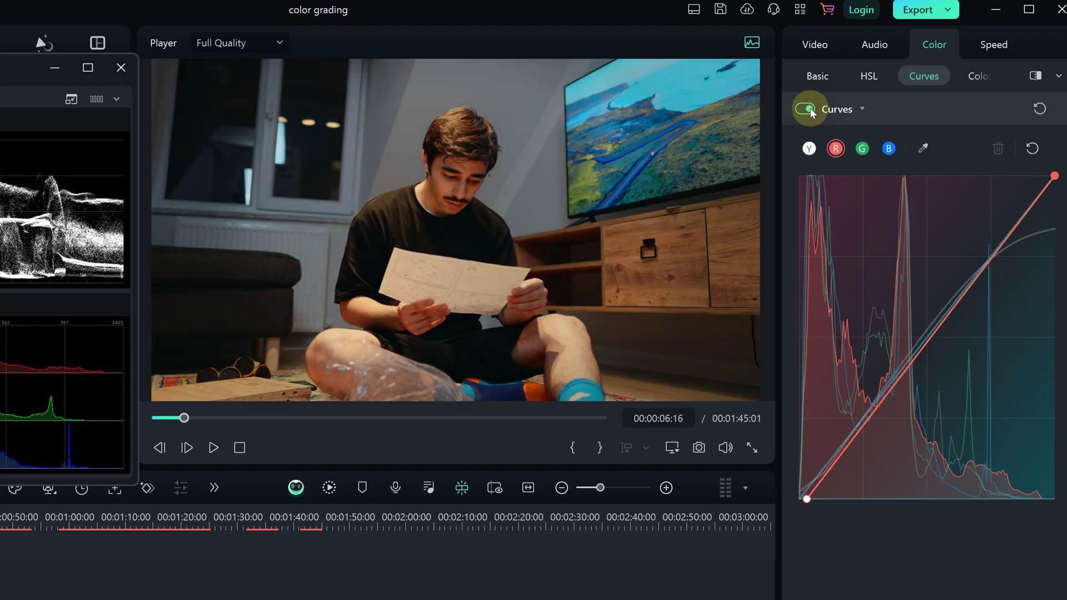
left_click(807, 109)
Re-enable Curves, then in Color Wheels reset highlights, nudge midtones toward blue, lift highlights and lower shadows slightly.
left_click(807, 109)
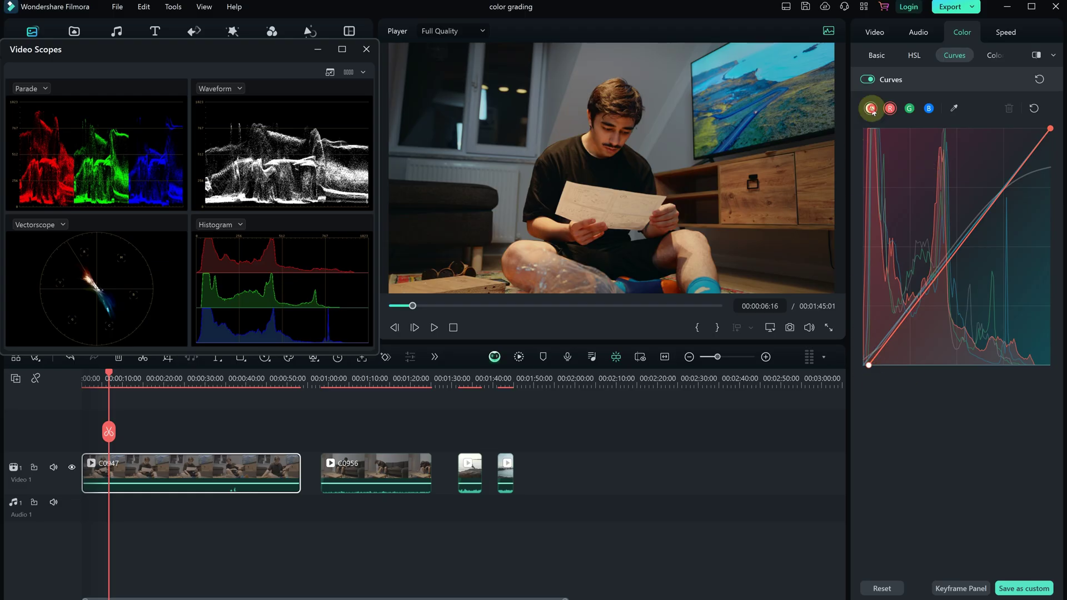
left_click(809, 149)
left_click(993, 55)
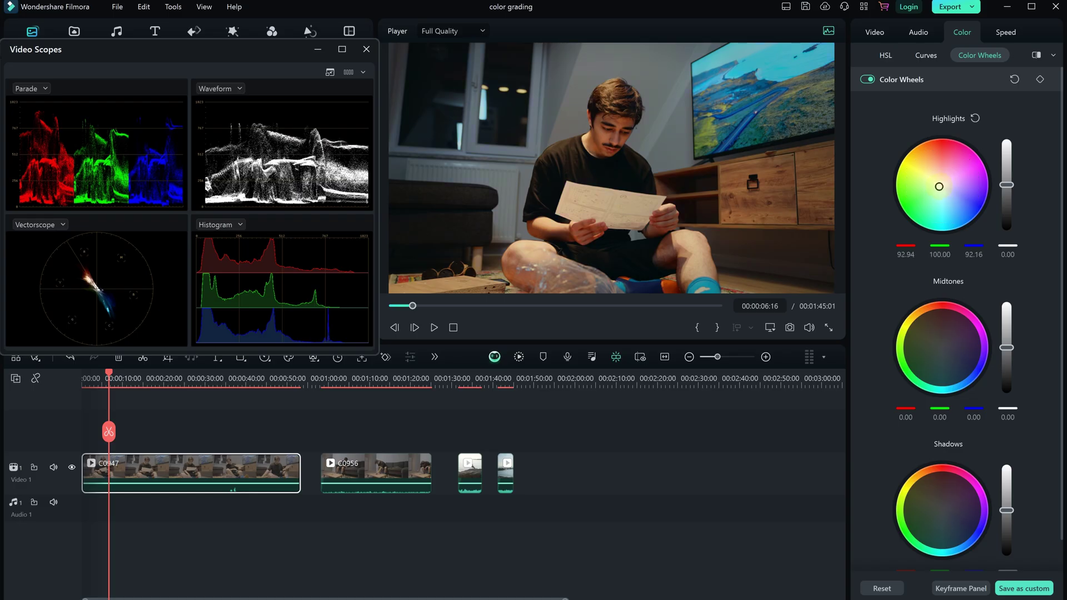
double_click(940, 186)
left_click(941, 346)
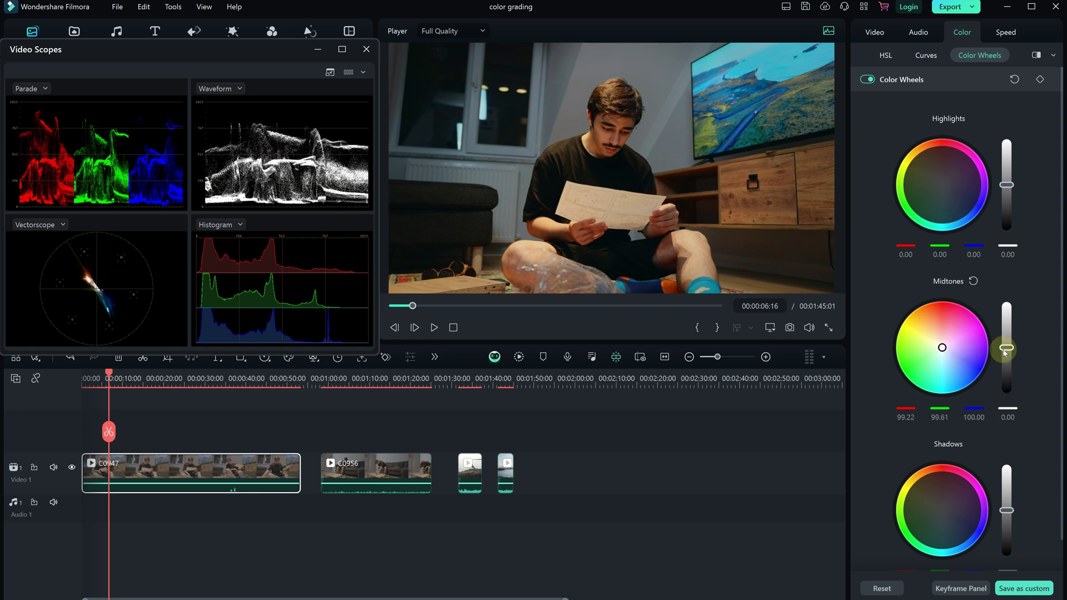
left_click_drag(1006, 185, 1007, 179)
left_click_drag(1006, 510, 1006, 513)
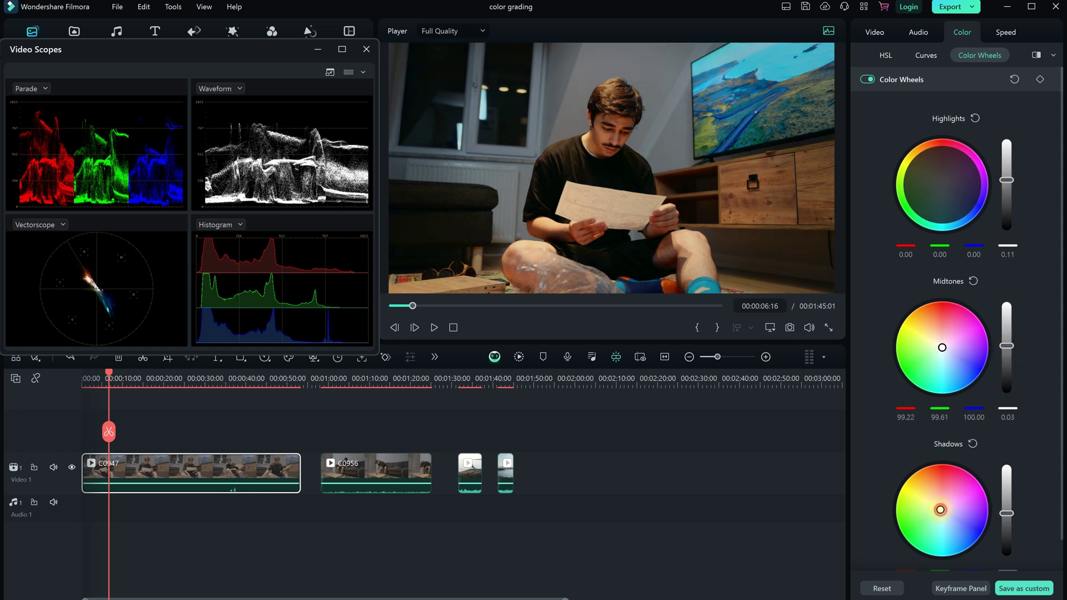
Toggle the colour wheels off and on twice to compare, leaving them on.
left_click(868, 80)
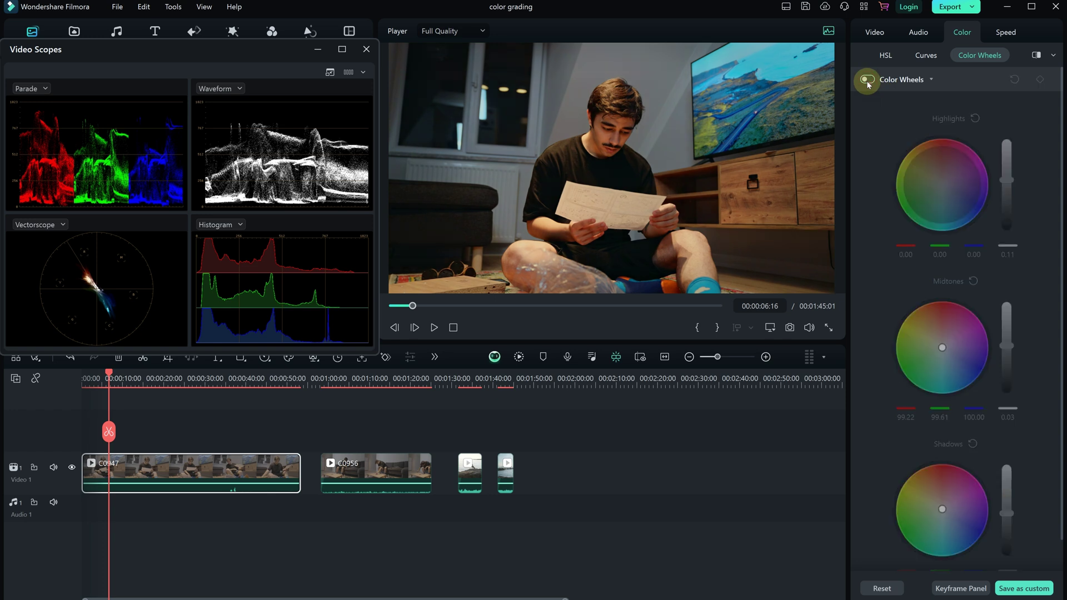
left_click(868, 80)
left_click(868, 80)
left_click(868, 80)
Save C0947's grade as a custom colour preset named 'my color' and move the playhead to C0956.
left_click(859, 54)
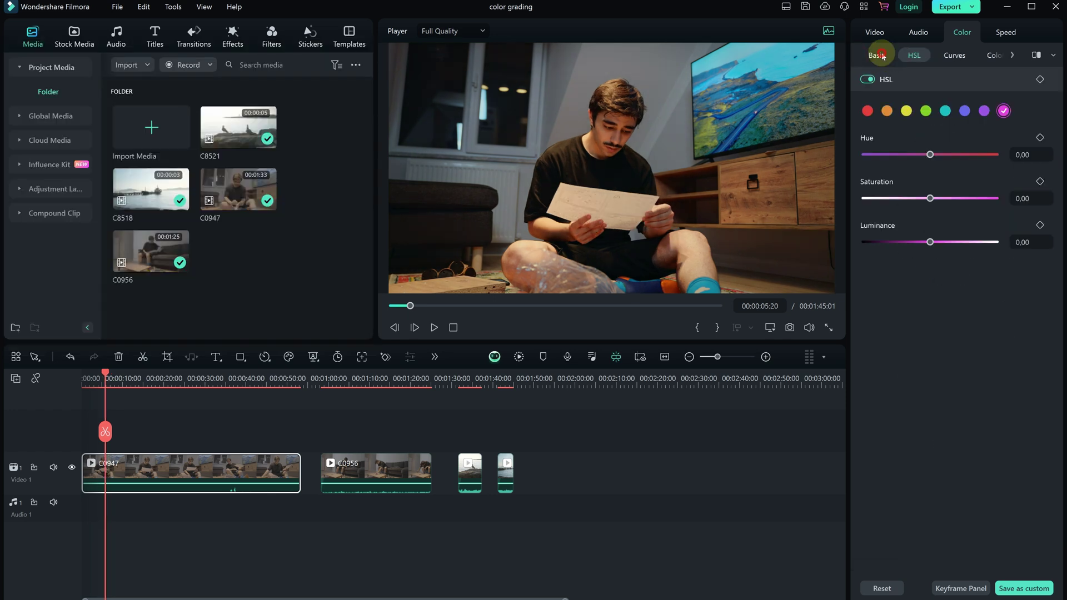
left_click(859, 54)
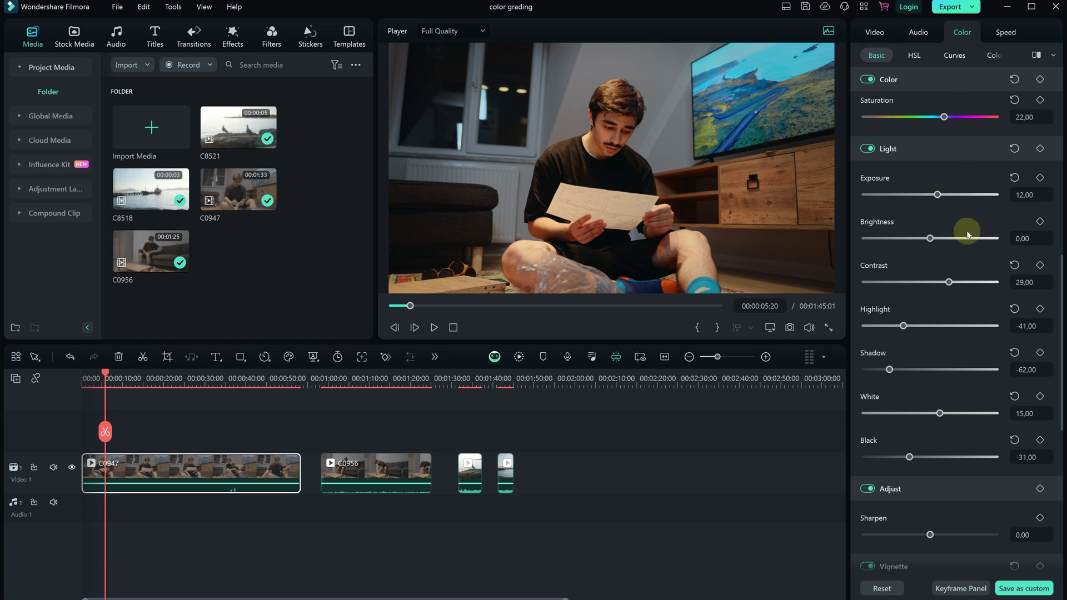
scroll(967, 233, "down", 3)
scroll(943, 338, "down", 2)
left_click(1024, 588)
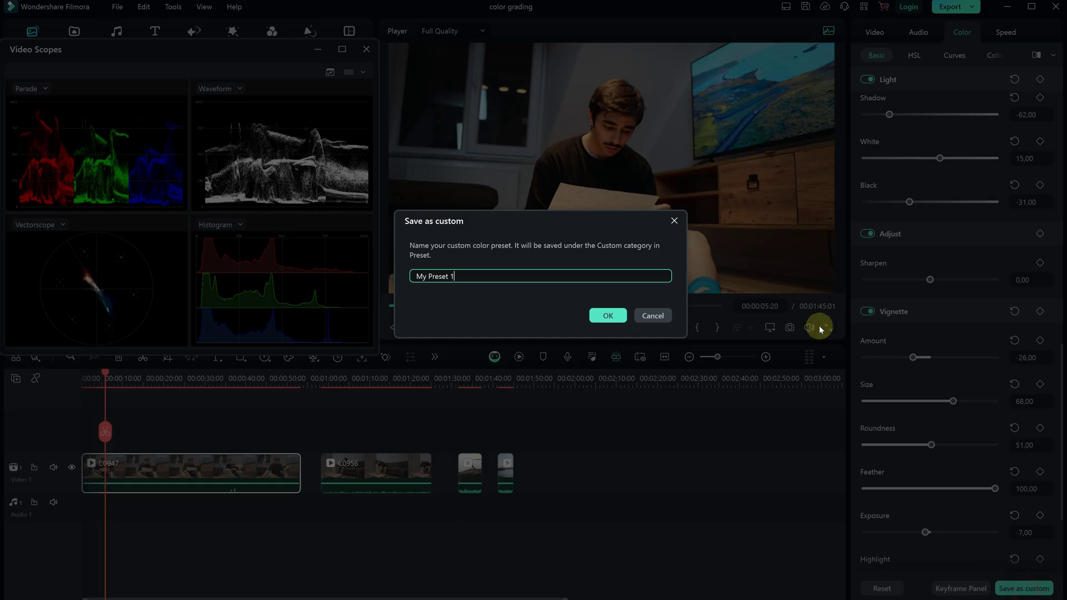
key("ctrl+a")
type("my color")
left_click(605, 318)
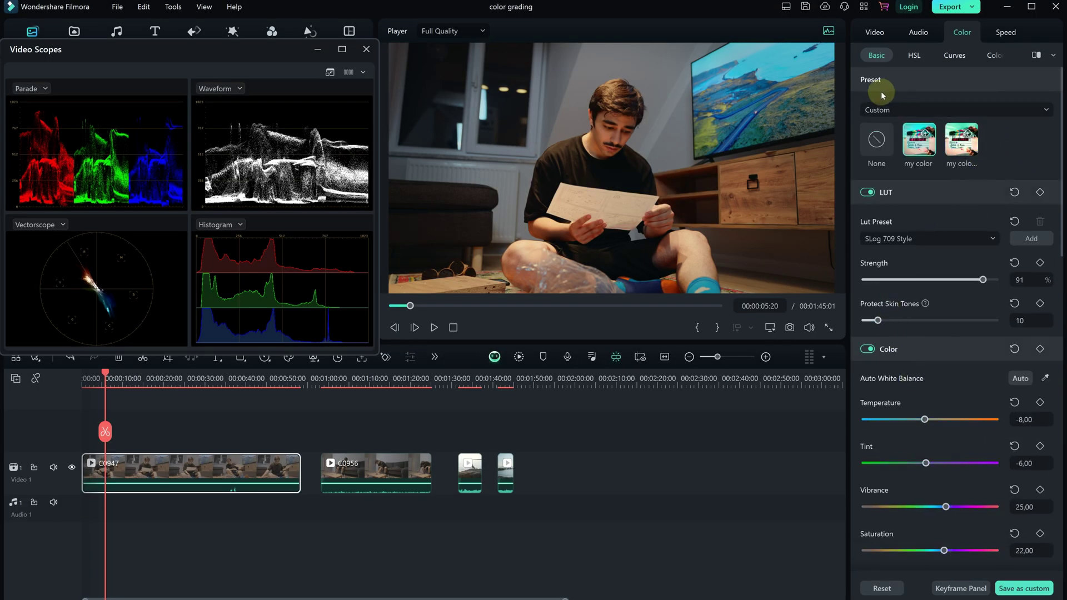
left_click(359, 378)
Apply the 'my color' preset to clip C0956 and drag the Joker filter onto the track above it.
left_click(374, 473)
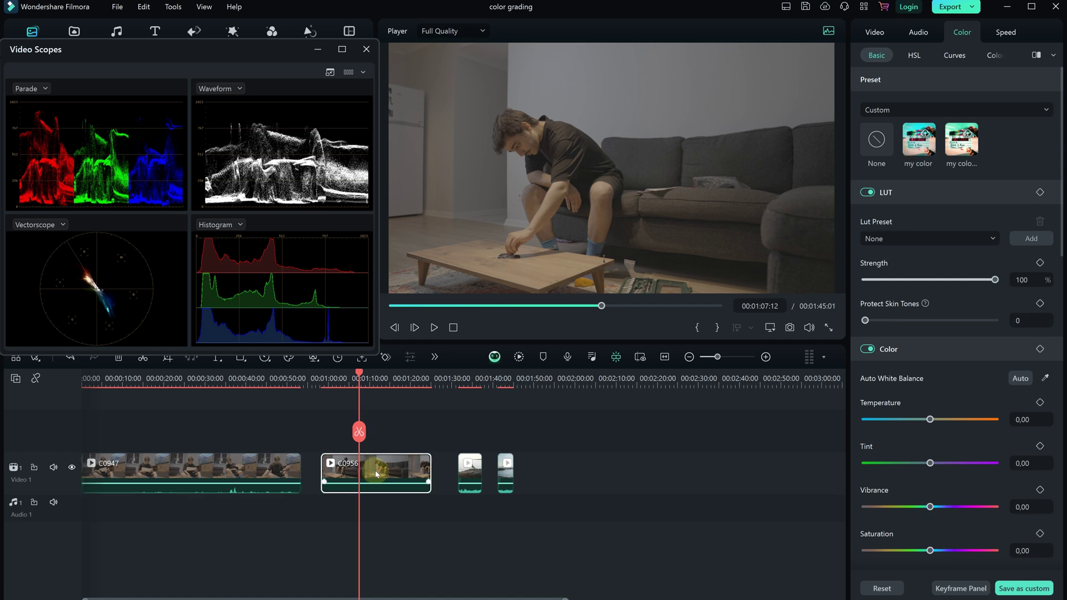
left_click(963, 140)
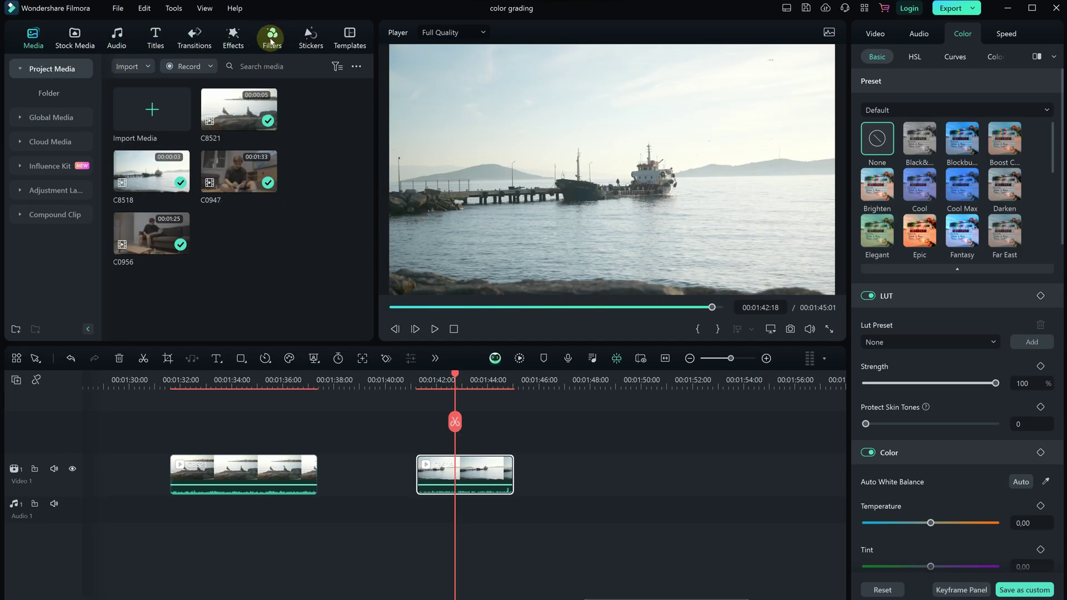
left_click(271, 41)
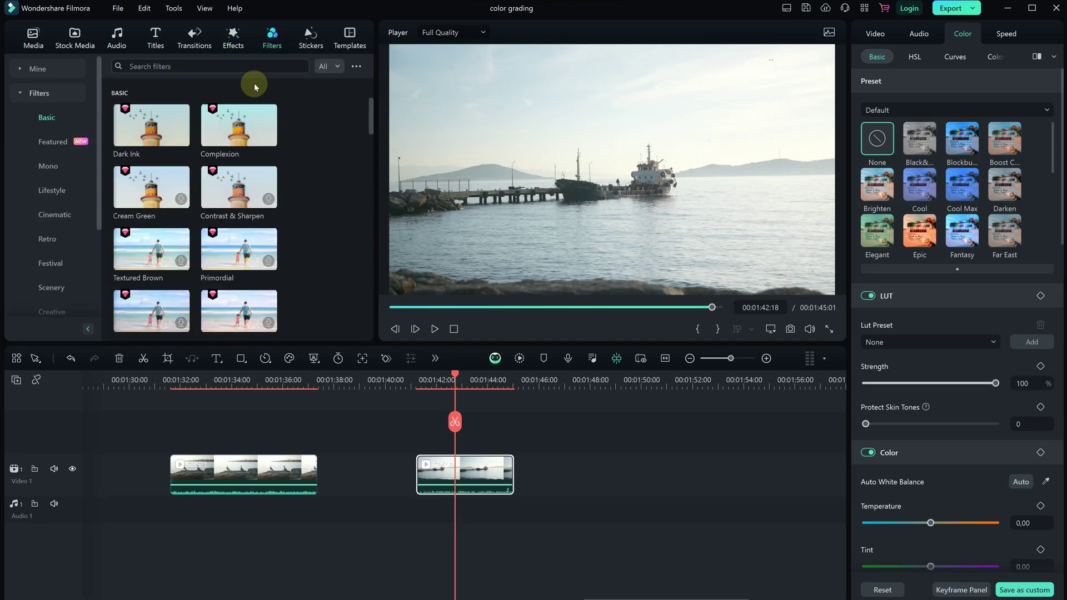
mouse_move(95, 122)
left_mouse_down()
mouse_move(92, 218)
mouse_move(86, 129)
left_mouse_up()
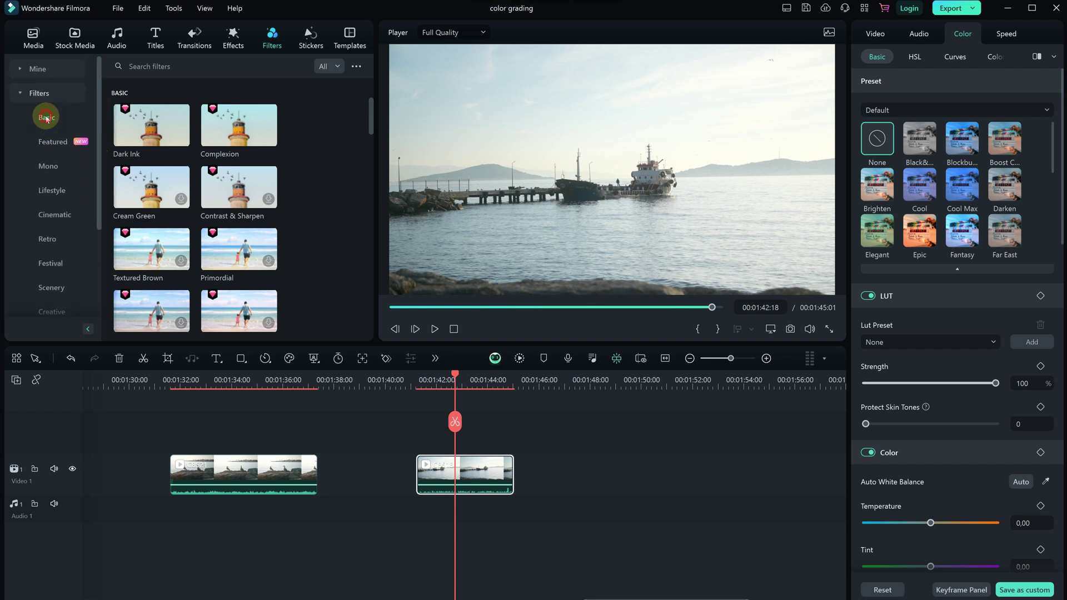
left_click(50, 141)
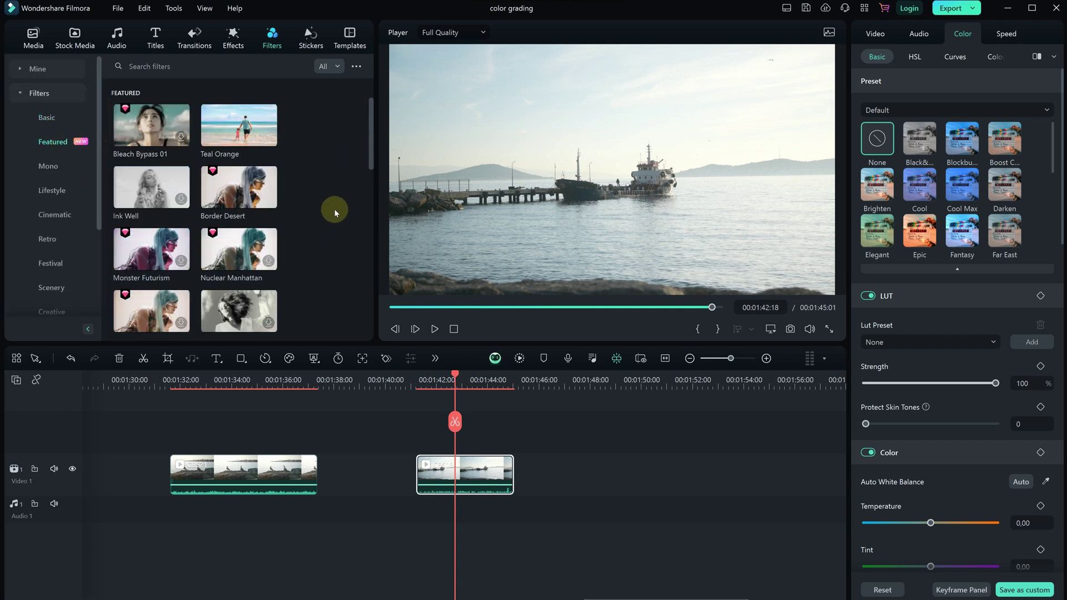
scroll(335, 209, "down", 10)
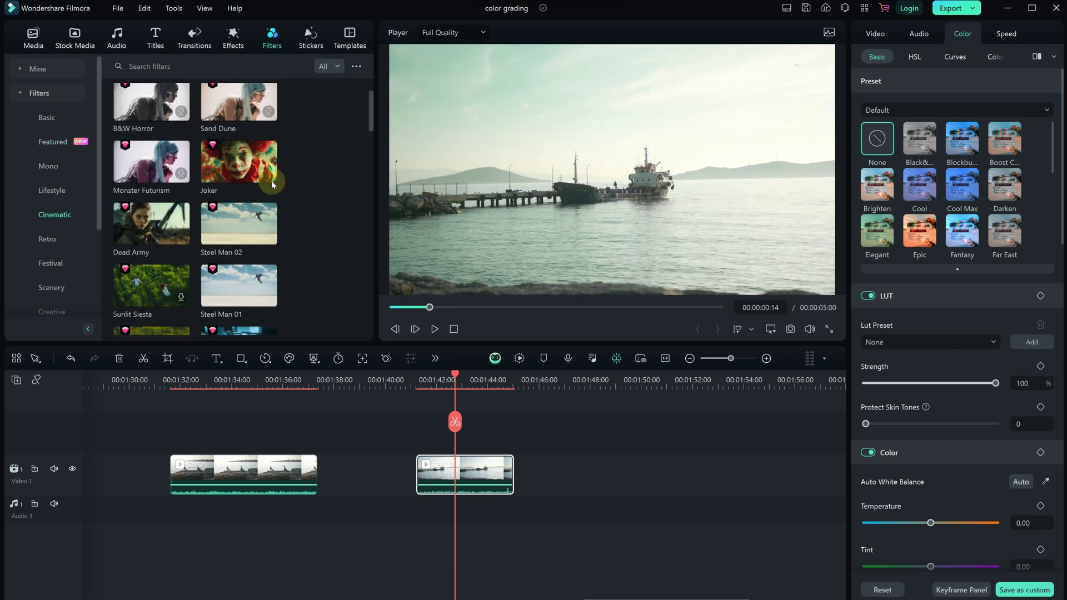
mouse_move(233, 172)
left_click_drag(227, 167, 433, 411)
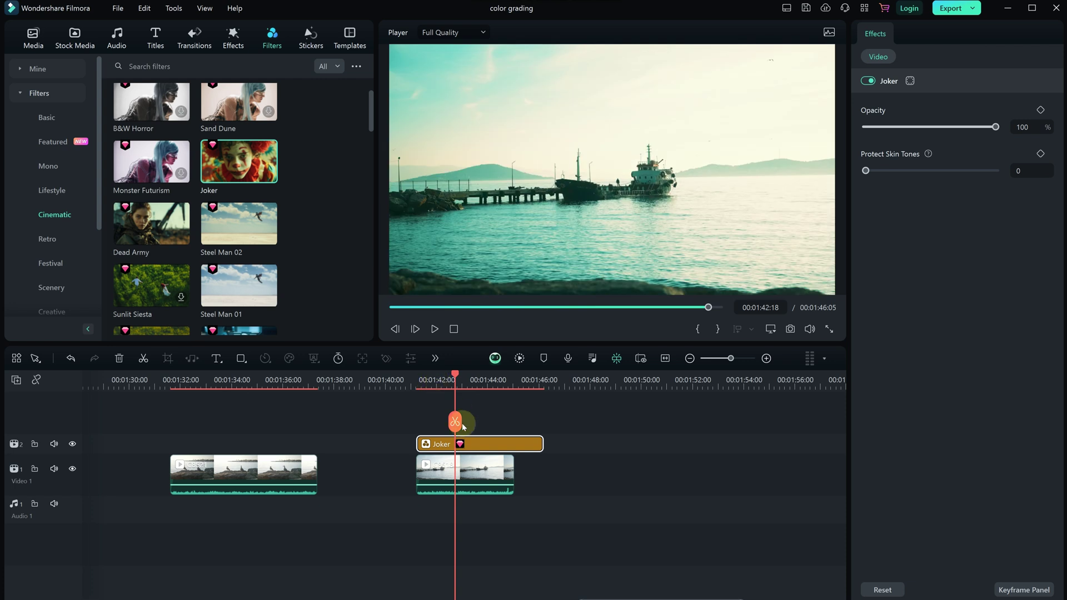
left_click(476, 477)
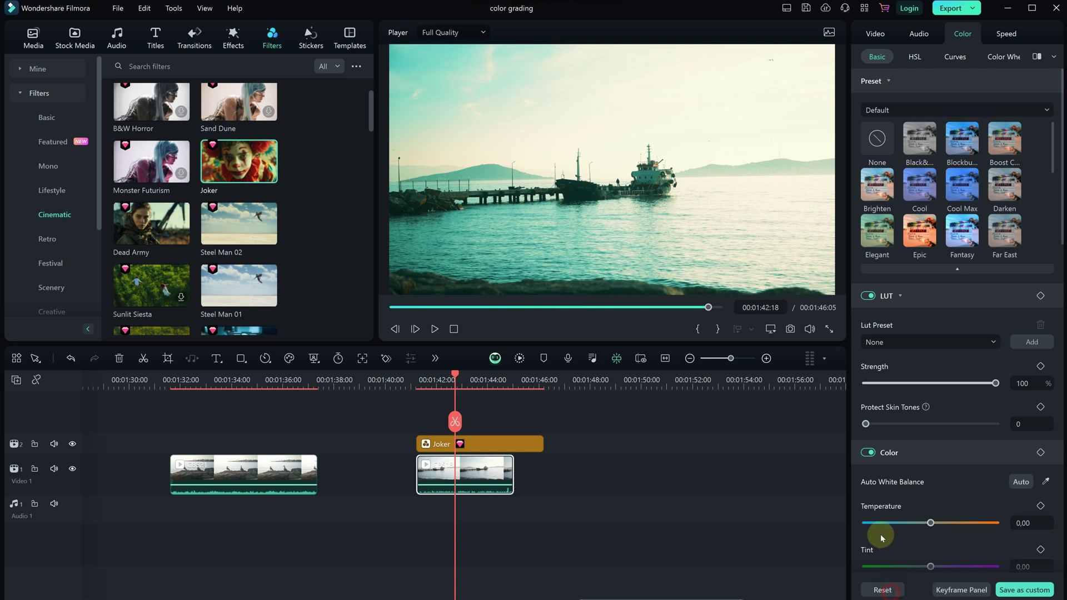
Hide and show the Joker filter track to compare, then lower the Joker opacity to 82.
left_click(492, 443)
left_click(73, 443)
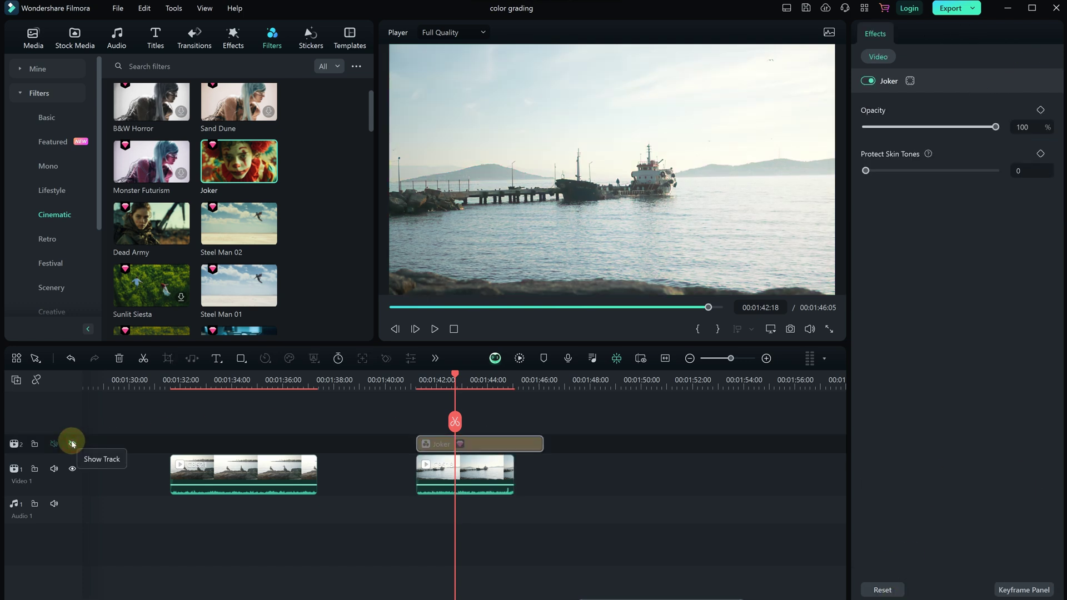
left_click(72, 444)
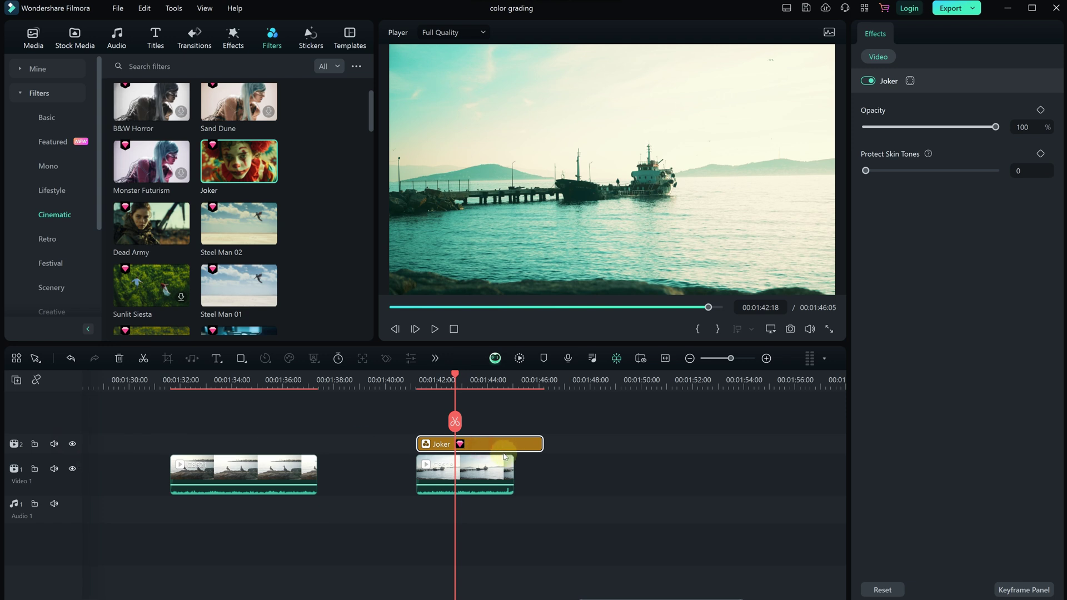
left_click(467, 479)
left_click(494, 439)
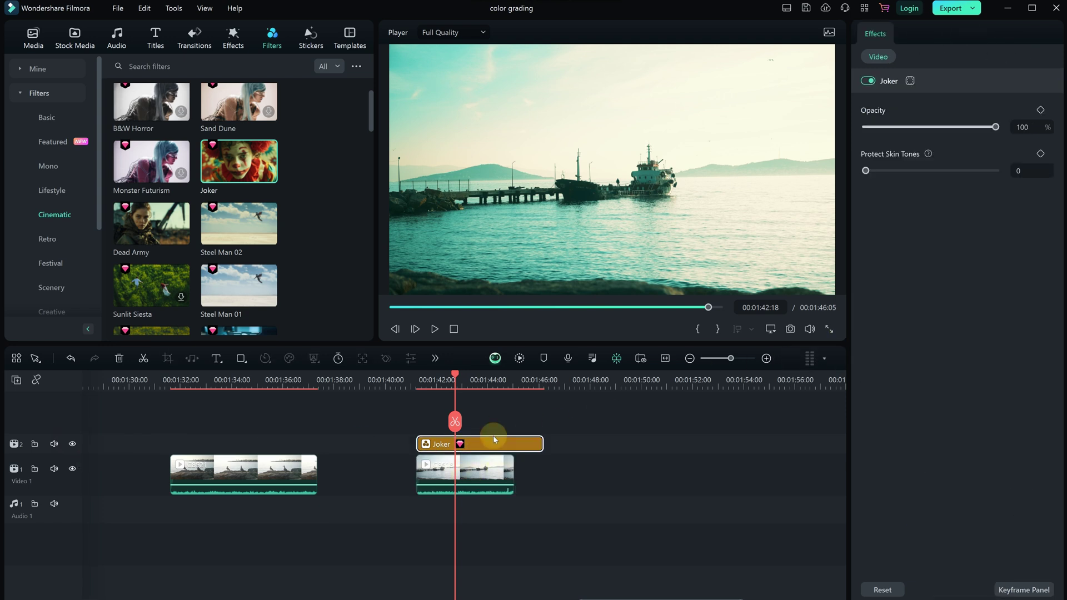
left_click_drag(994, 127, 939, 135)
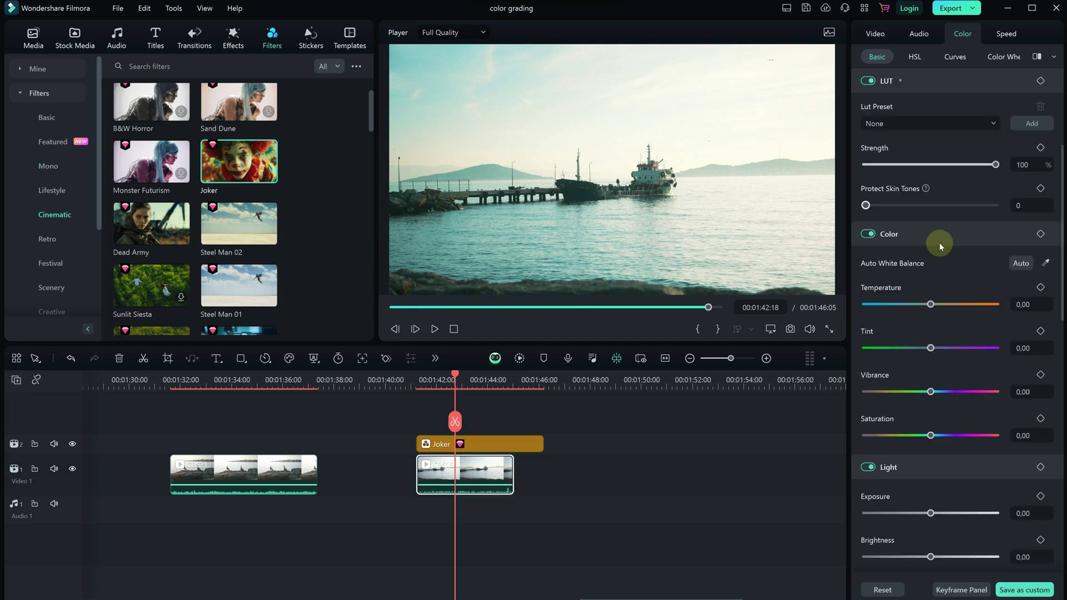
Shift the harbour clip's tint slightly and set Temperature 13, Vibrance 26 and Saturation 72.
scroll(939, 239, "down", 2)
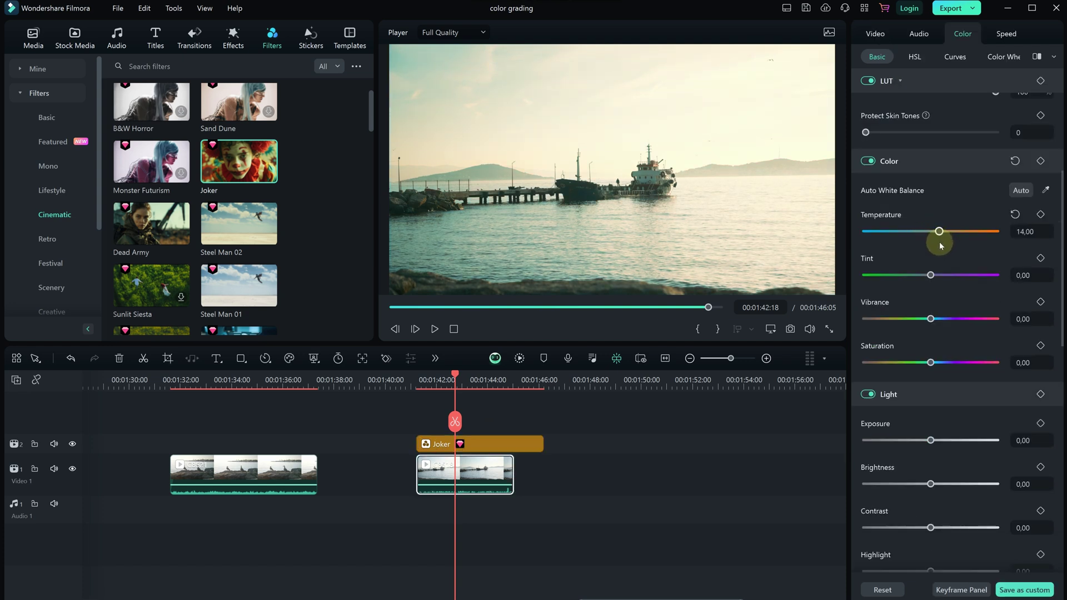
left_click_drag(930, 276, 928, 276)
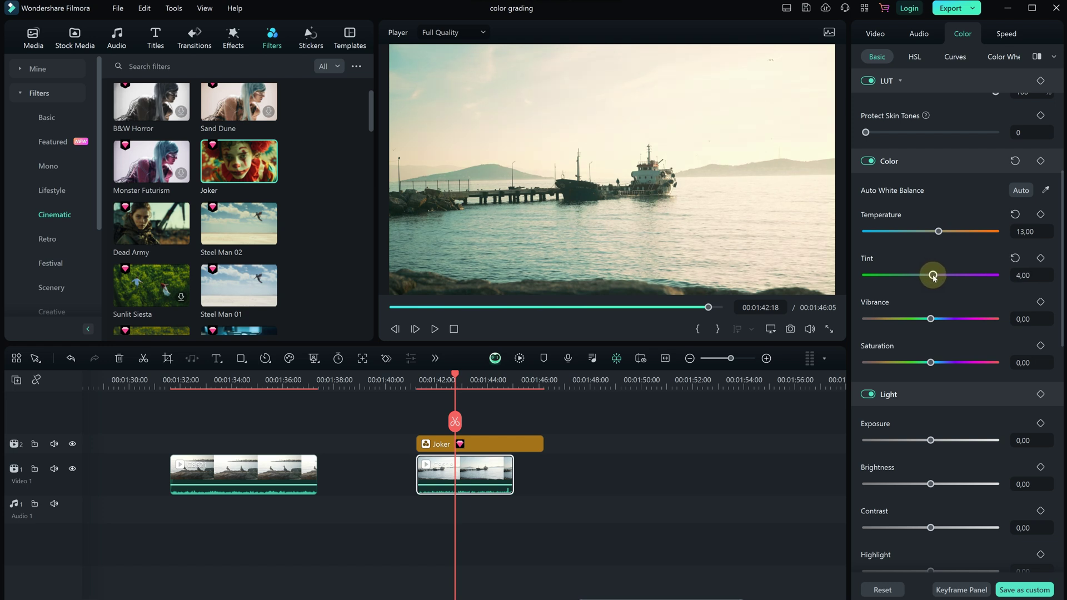
scroll(933, 278, "down", 1)
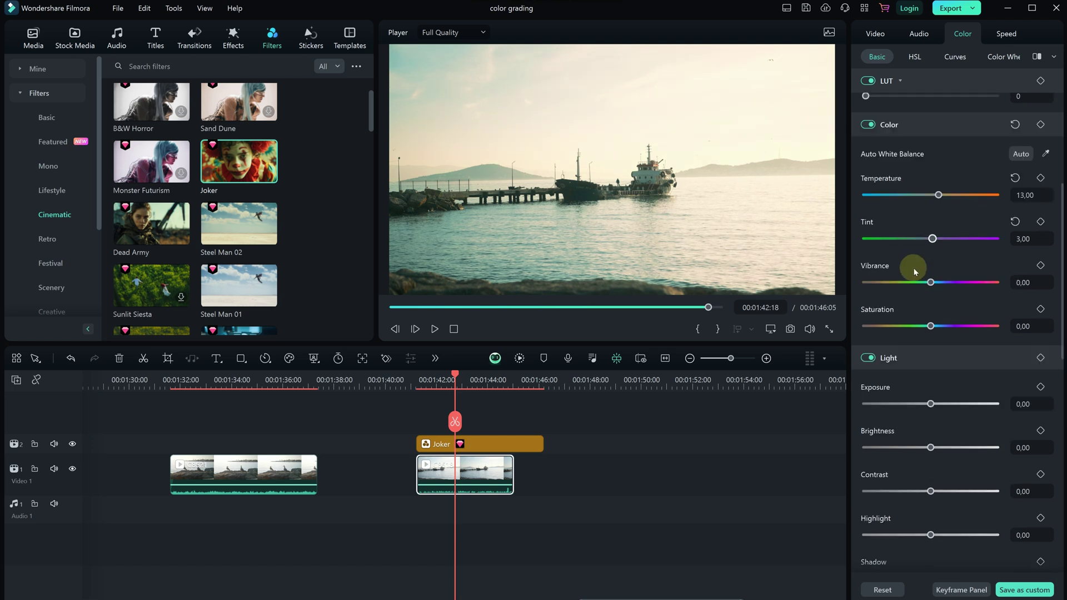
mouse_move(930, 282)
left_mouse_down()
mouse_move(959, 288)
mouse_move(945, 296)
left_mouse_up()
left_click_drag(931, 326, 977, 336)
scroll(909, 284, "down", 4)
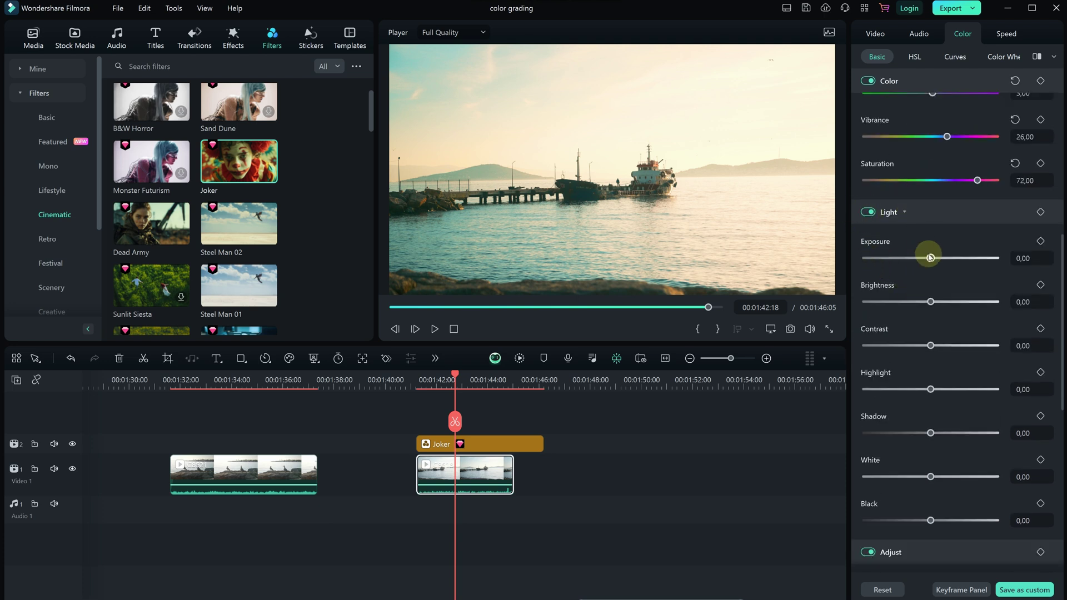
Set exposure -14 and contrast 53, darken brightness, pull down highlights and shadows, then open Video Scopes.
left_click_drag(930, 258, 920, 258)
left_click_drag(931, 302, 928, 309)
left_click_drag(930, 345, 964, 345)
left_click_drag(930, 389, 903, 400)
scroll(916, 396, "down", 1)
mouse_move(926, 440)
left_mouse_down()
mouse_move(909, 452)
mouse_move(925, 441)
left_mouse_up()
left_click_drag(930, 484, 925, 484)
scroll(925, 278, "down", 2)
left_click(829, 32)
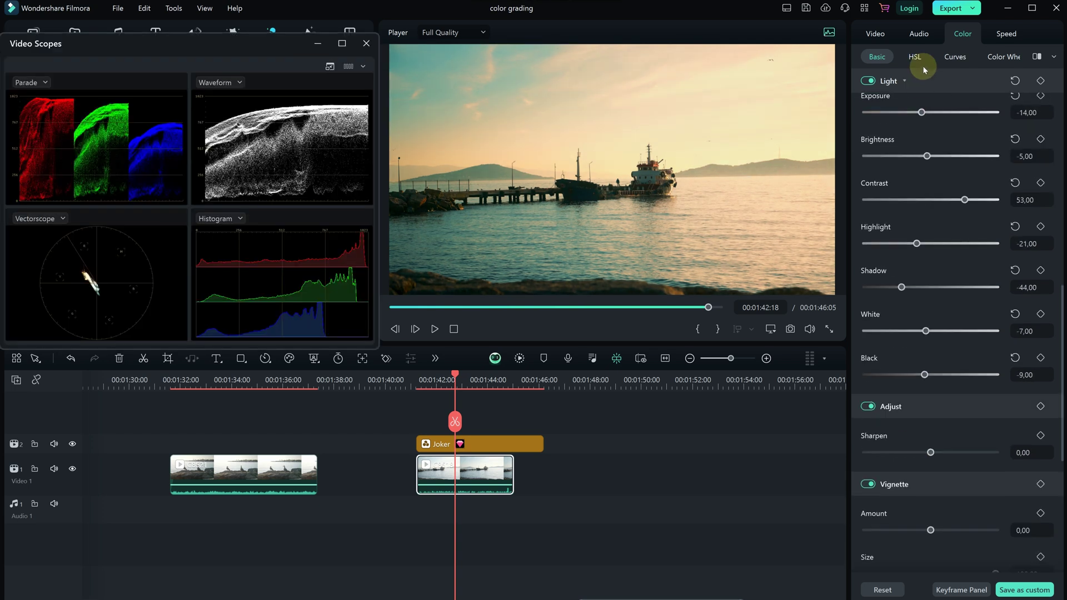
In HSL, adjust the red range and shift another colour range's saturation and hue.
left_click(915, 58)
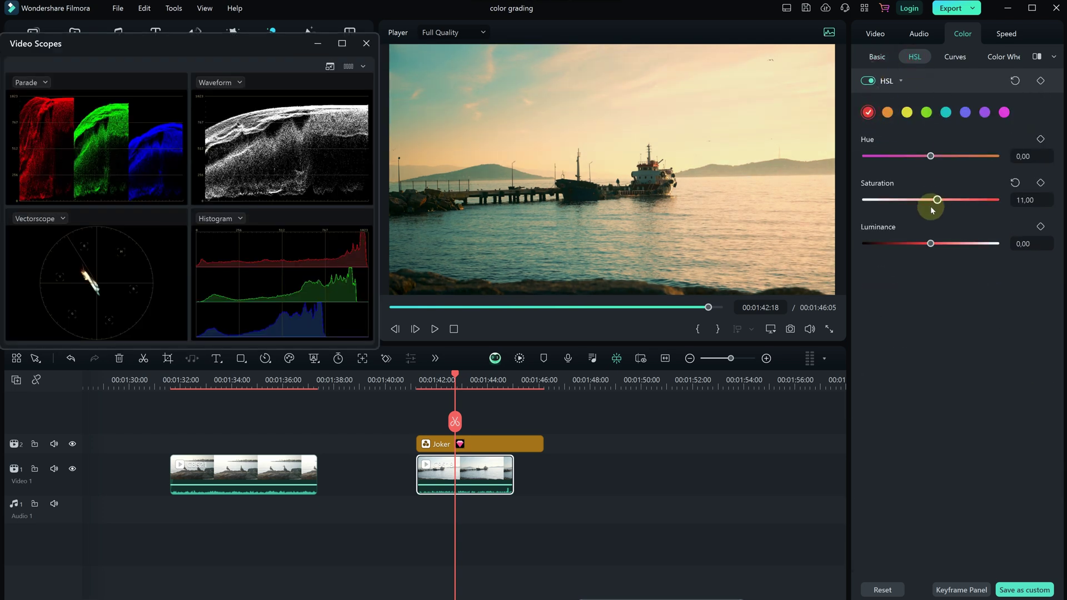
mouse_move(930, 243)
left_mouse_down()
mouse_move(874, 257)
mouse_move(927, 246)
left_mouse_up()
left_click(946, 111)
left_click_drag(930, 200, 943, 200)
left_click_drag(930, 156, 926, 155)
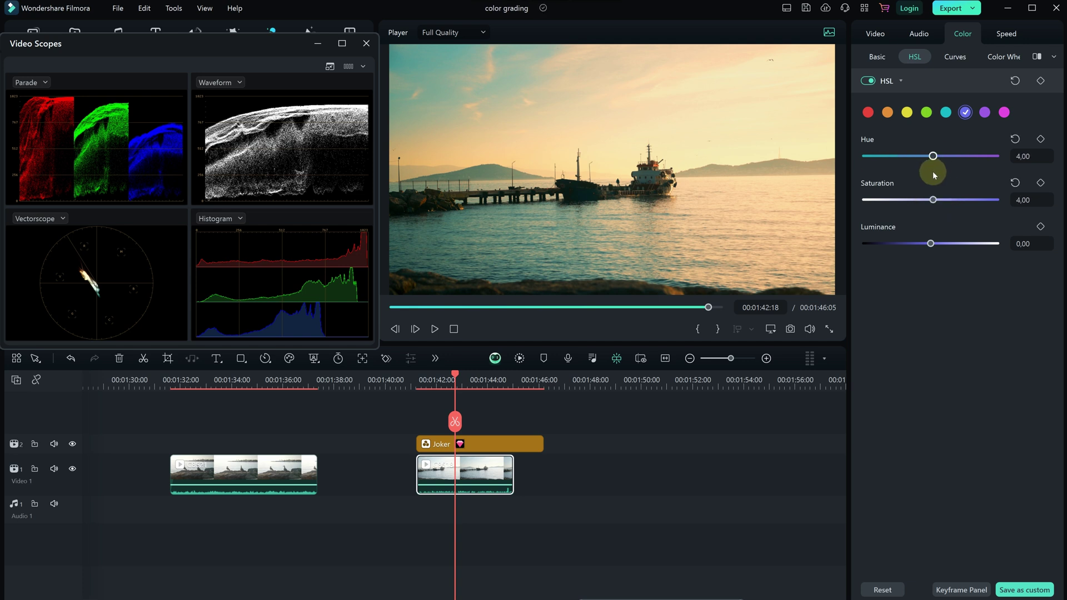
Toggle the harbour clip's colour adjustments off and on repeatedly to compare, leaving them on.
left_click(868, 198)
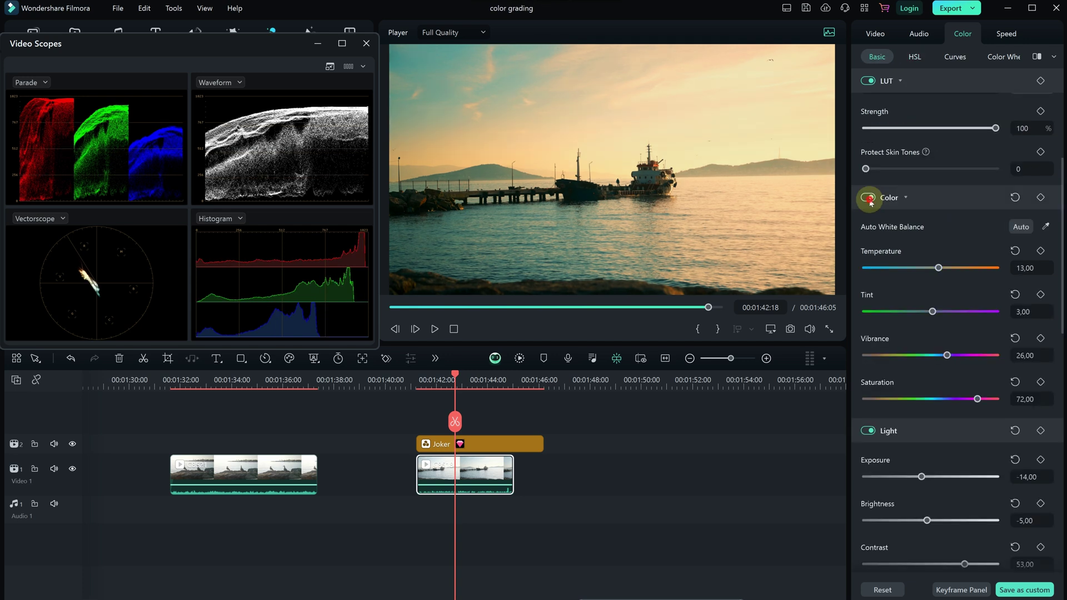
left_click(869, 197)
left_click(868, 197)
left_click(869, 198)
left_click(868, 198)
left_click(869, 198)
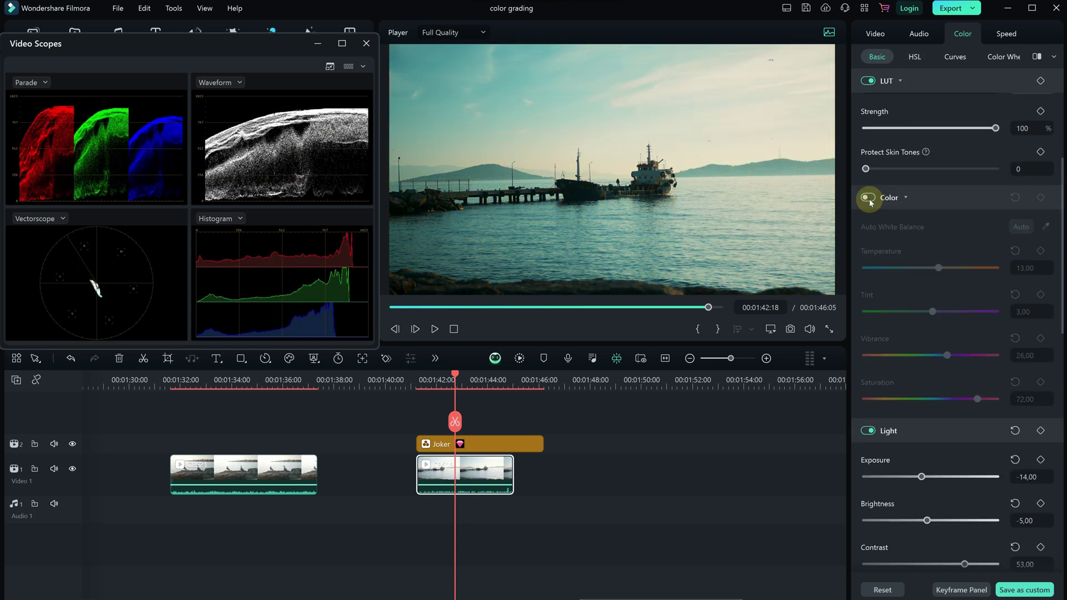
left_click(869, 198)
left_click(870, 199)
left_click(870, 198)
Hide and show the Joker filter track to compare, then switch off the harbour clip's light adjustments.
left_click(66, 447)
left_click(72, 445)
left_click(72, 445)
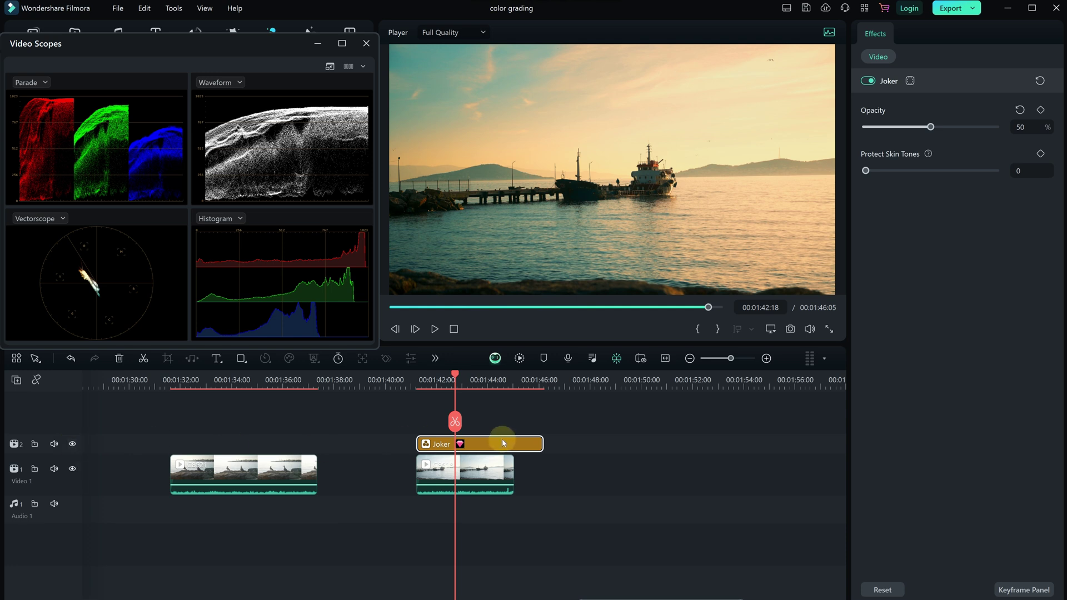
left_click(453, 477)
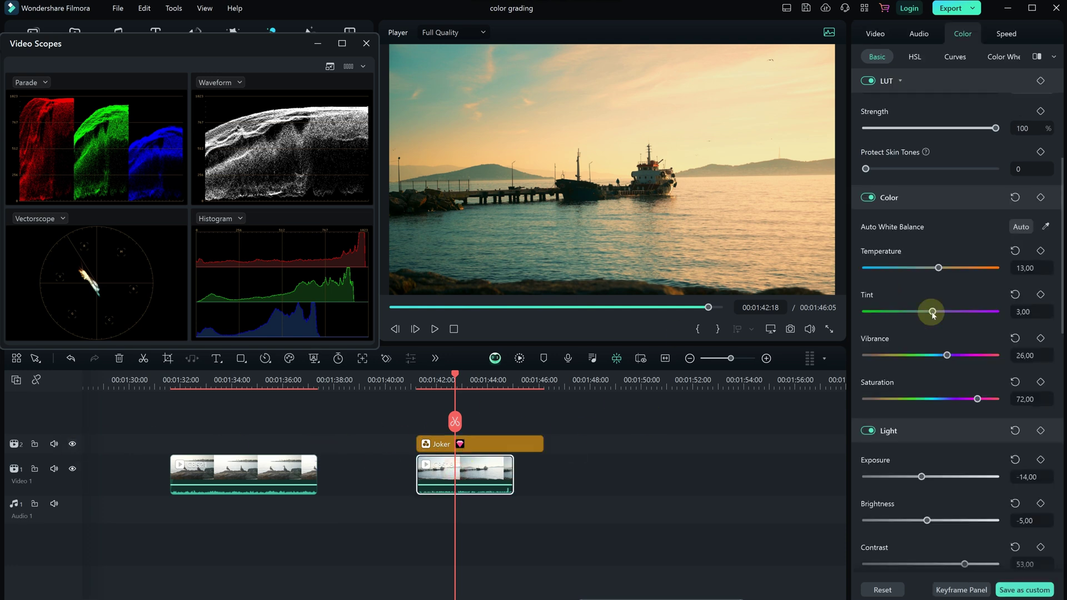
left_click(868, 431)
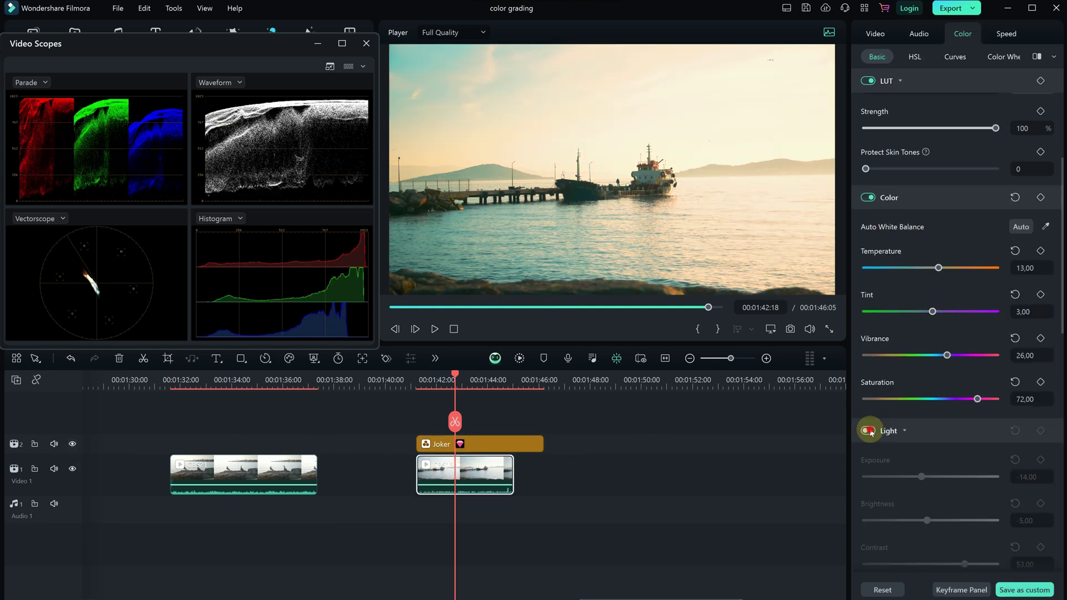